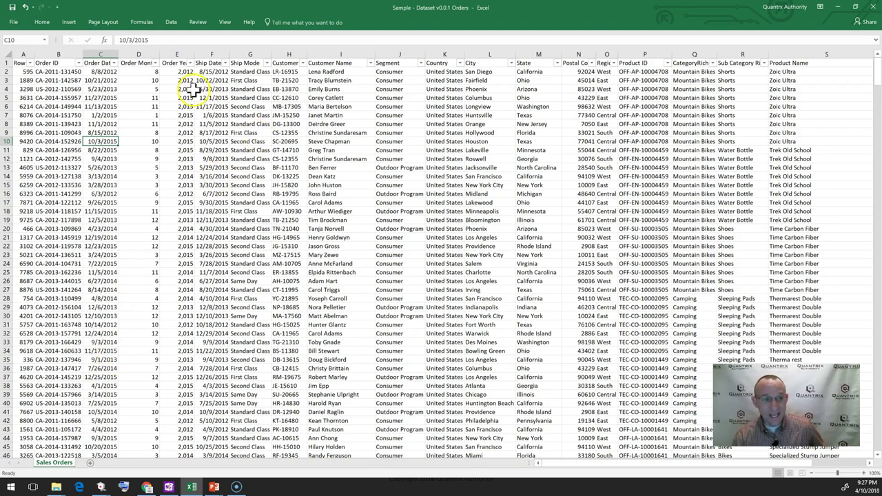
- Inspect the First Class and Standard Class Ship Mode cells in the order data
left_click(341, 105)
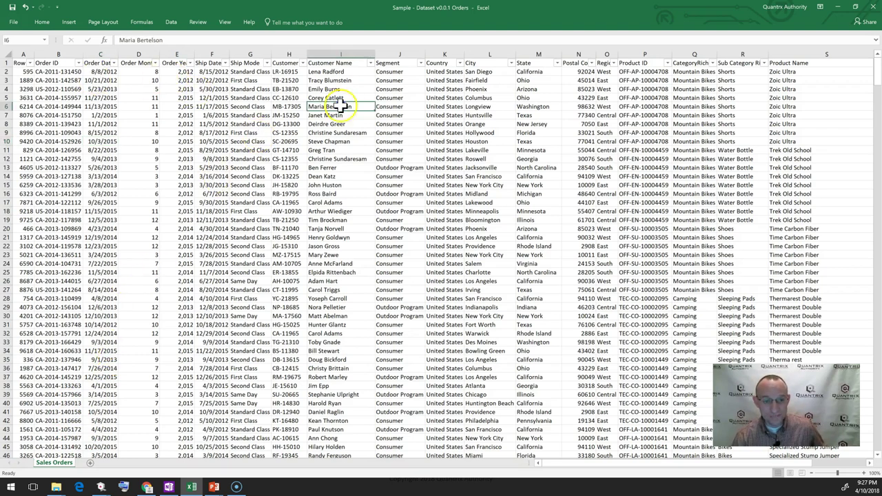
left_click(251, 132)
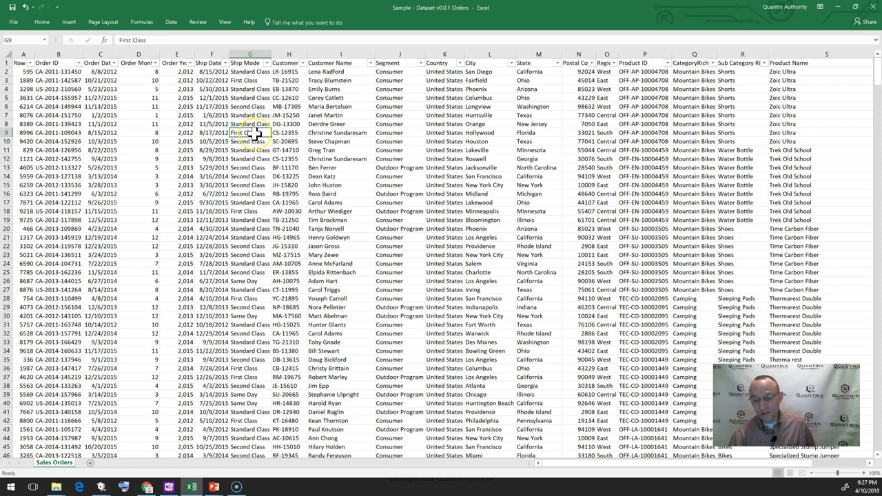
left_click(252, 90)
left_click(252, 134)
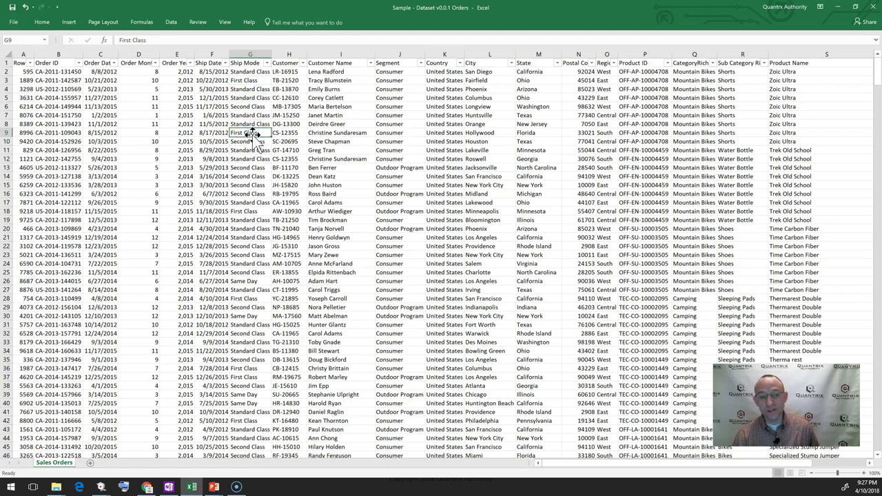
left_click(258, 127)
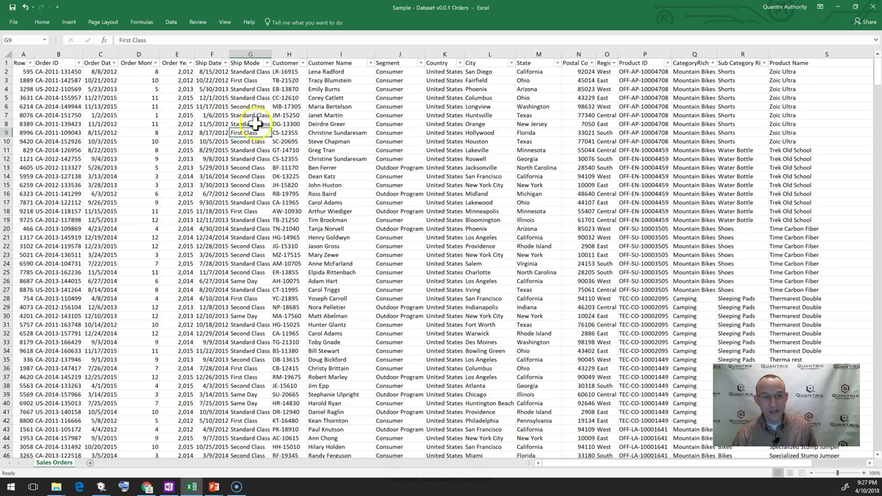
- Filter Ship Mode to First Class only, leaving 92 of 633 records
left_click(268, 63)
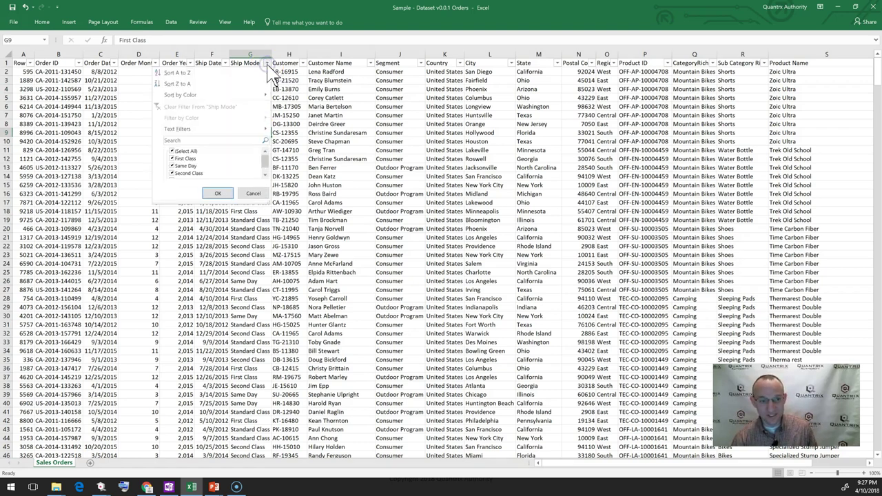
left_click(172, 153)
left_click(172, 152)
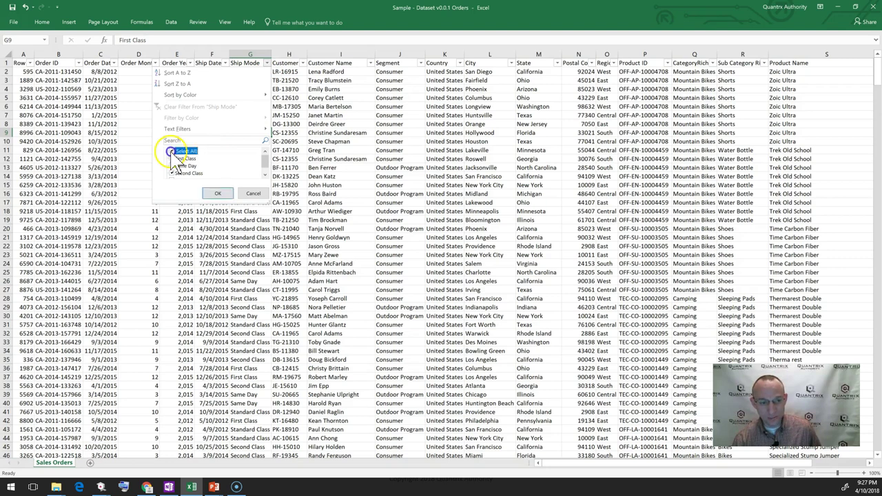
left_click(172, 159)
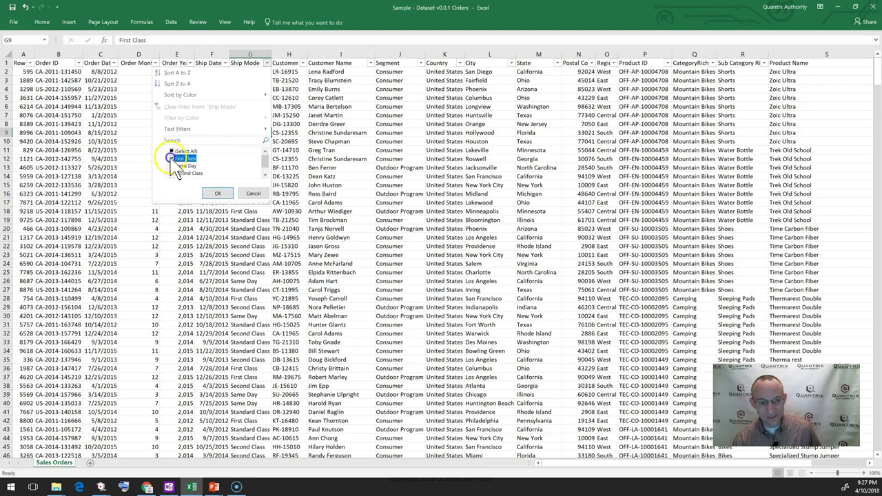
left_click(217, 194)
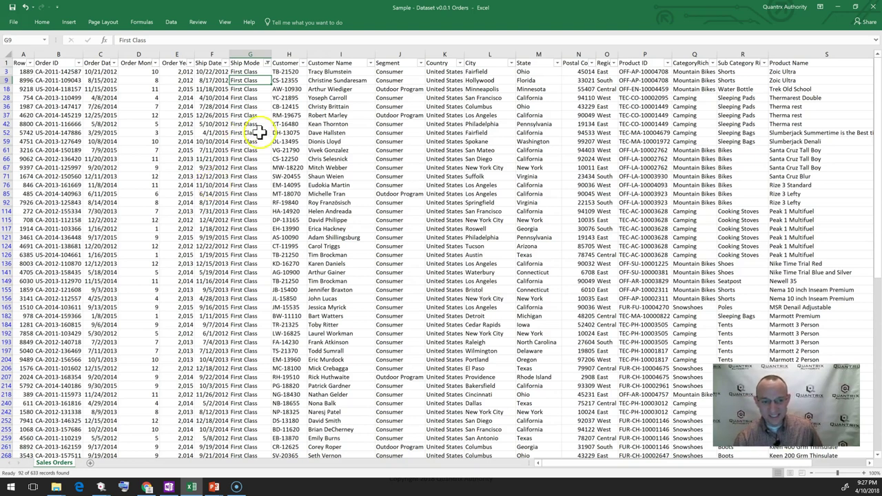
left_click(274, 150)
left_click(310, 178)
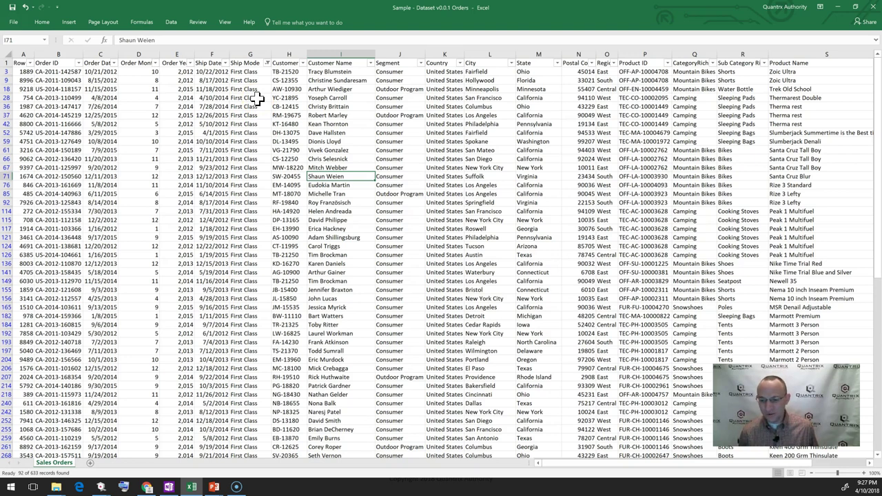
- Open Orders in a second window (Orders:2) and snap the two windows left and right
left_click(198, 22)
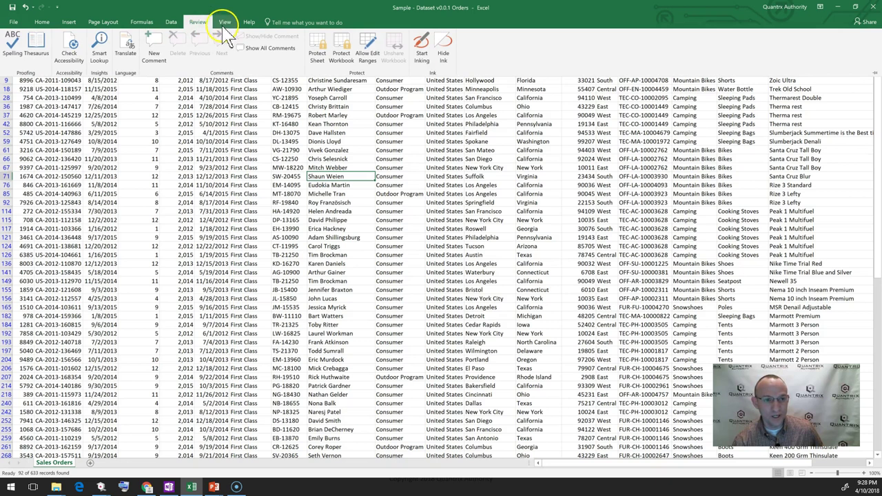
left_click(225, 22)
left_click(268, 55)
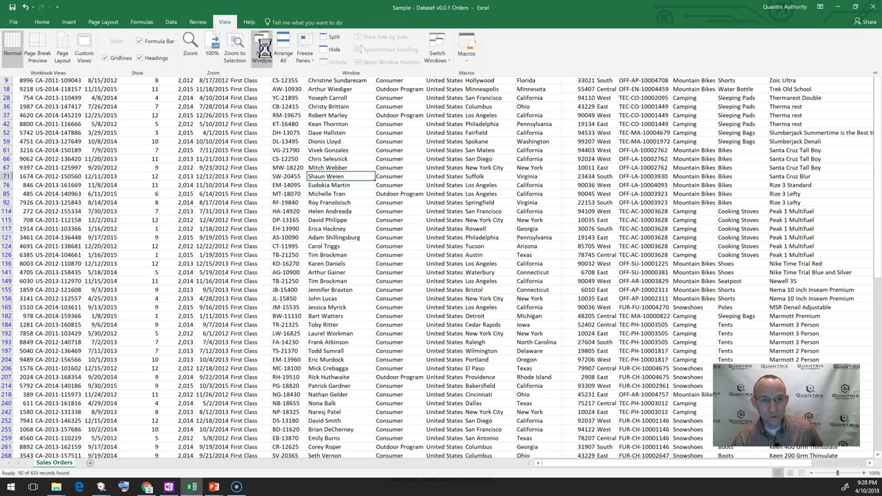
left_click(449, 9)
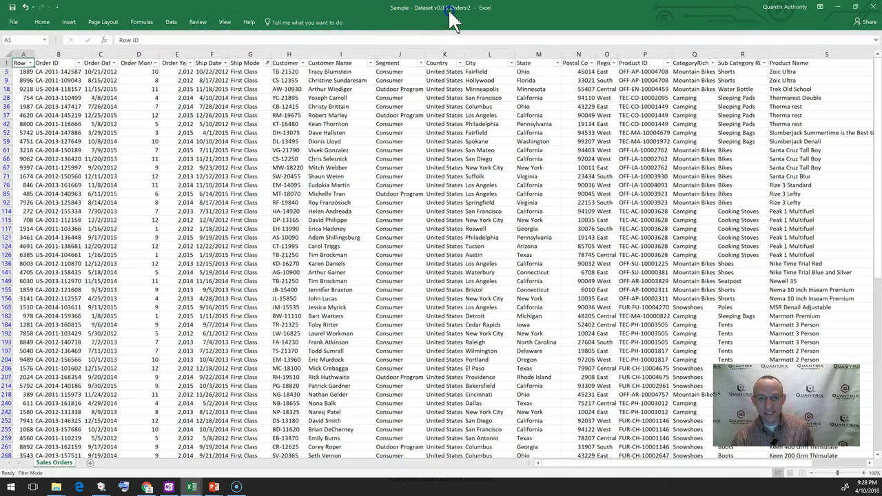
key("super+Right")
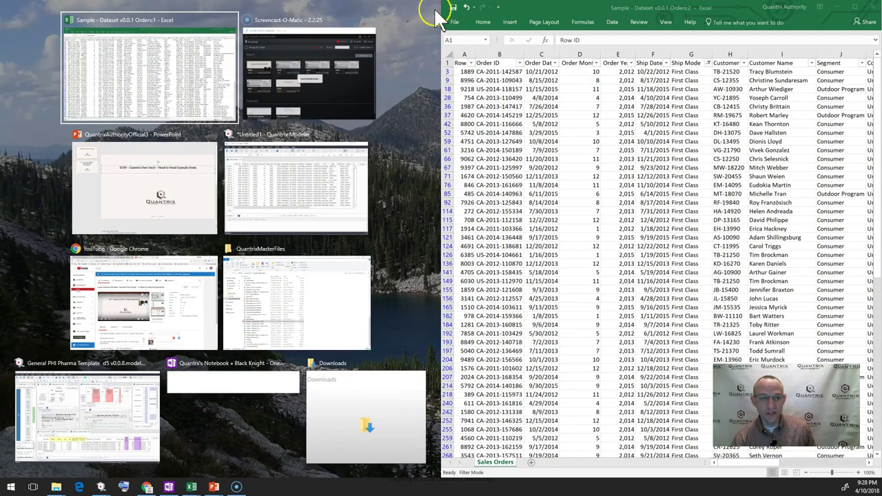
left_click(238, 45)
left_click(265, 98)
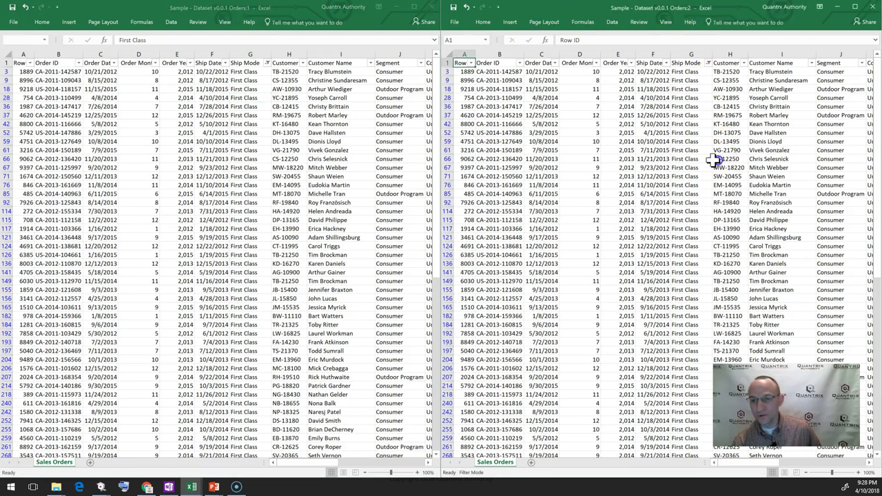
- In the right window, switch the Ship Mode filter from First Class to Second Class
left_click(679, 151)
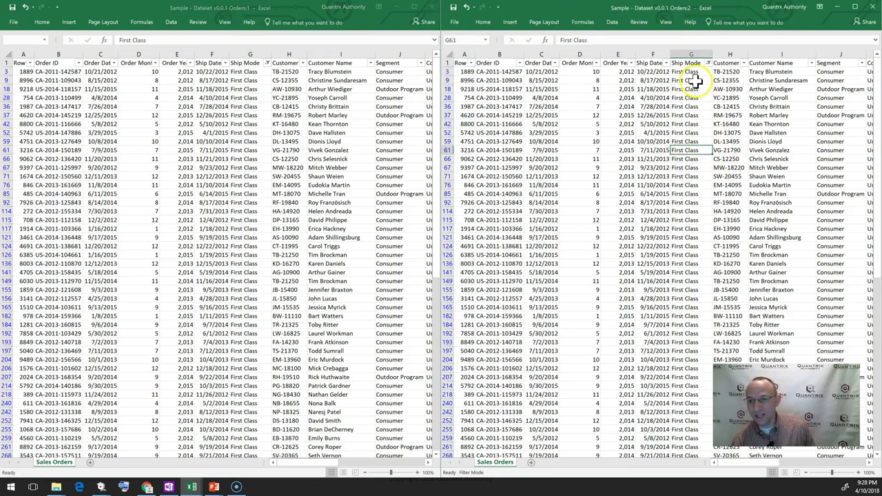
left_click(708, 63)
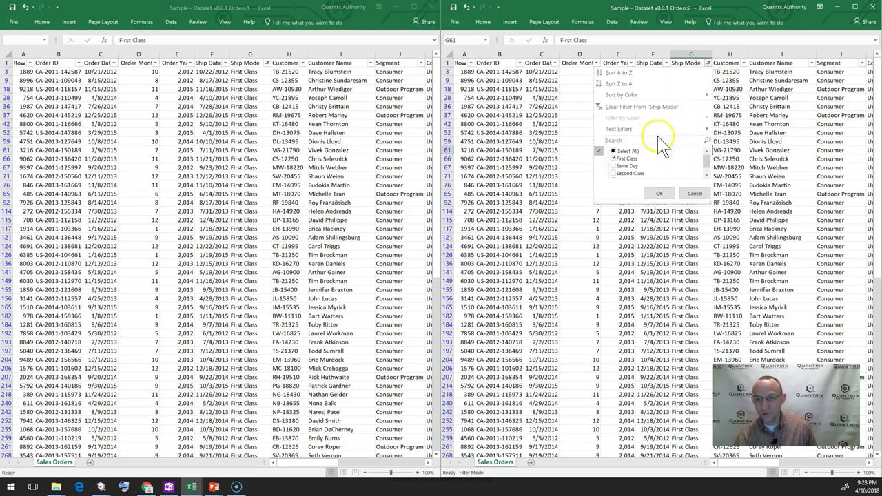
left_click(613, 173)
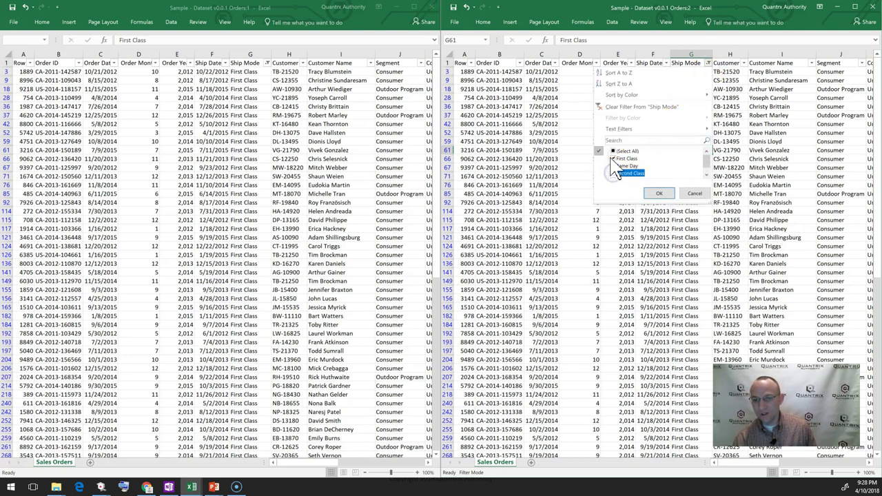
left_click(614, 159)
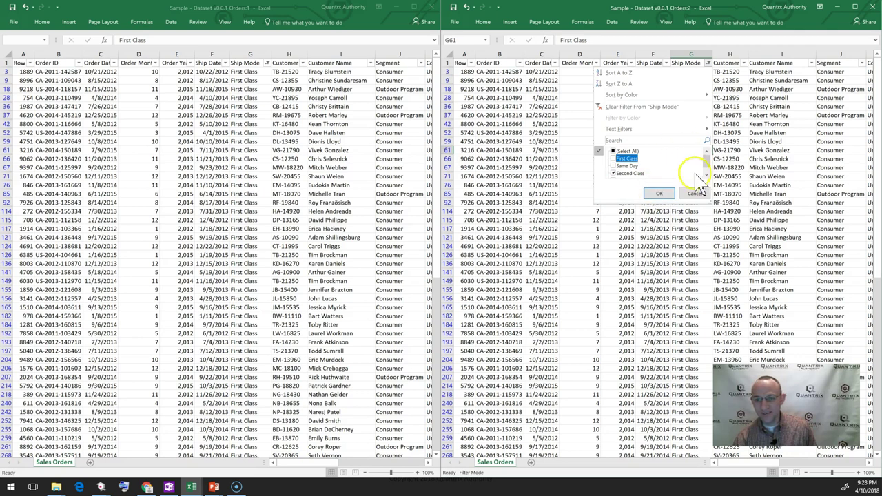
left_click(658, 193)
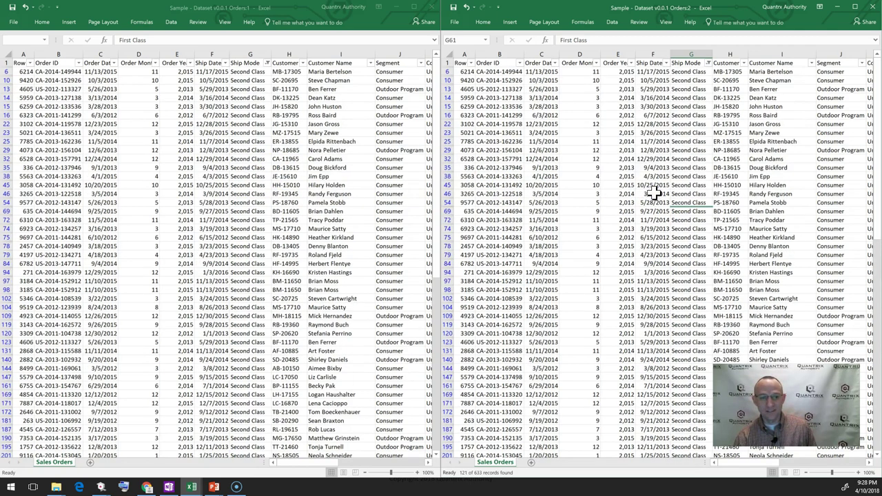
- Select Ship Mode, Order Date and Segment cells in both windows to compare the Second Class rows
left_click(693, 123)
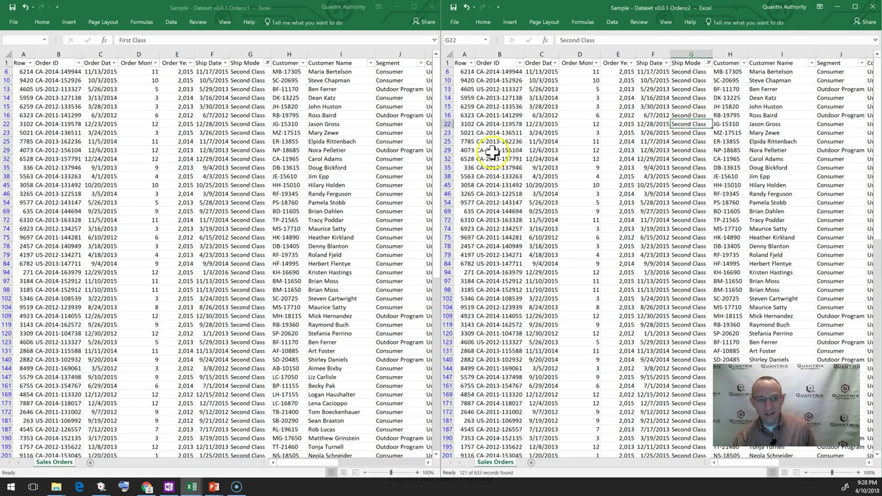
left_click_drag(681, 89, 682, 158)
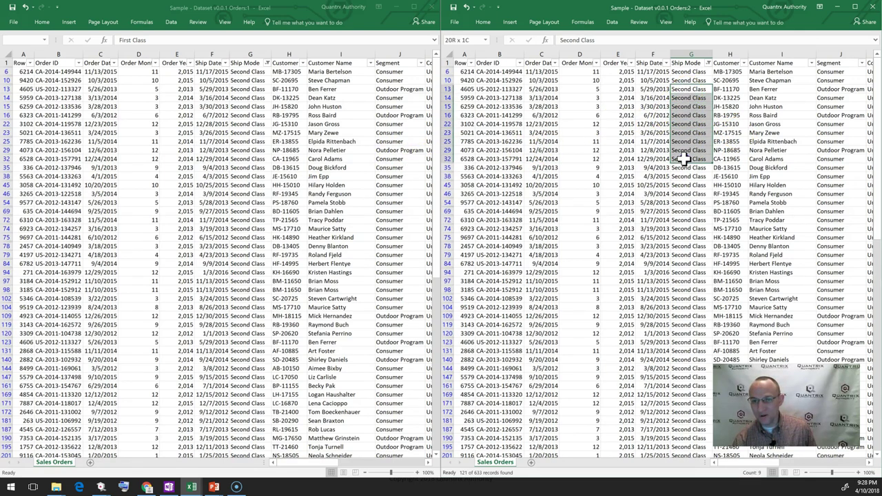
left_click_drag(238, 141, 250, 185)
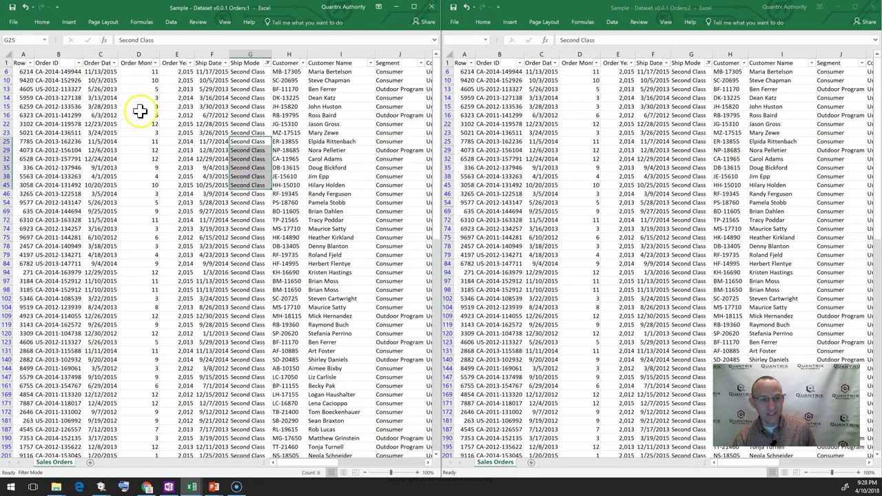
left_click_drag(233, 142, 240, 195)
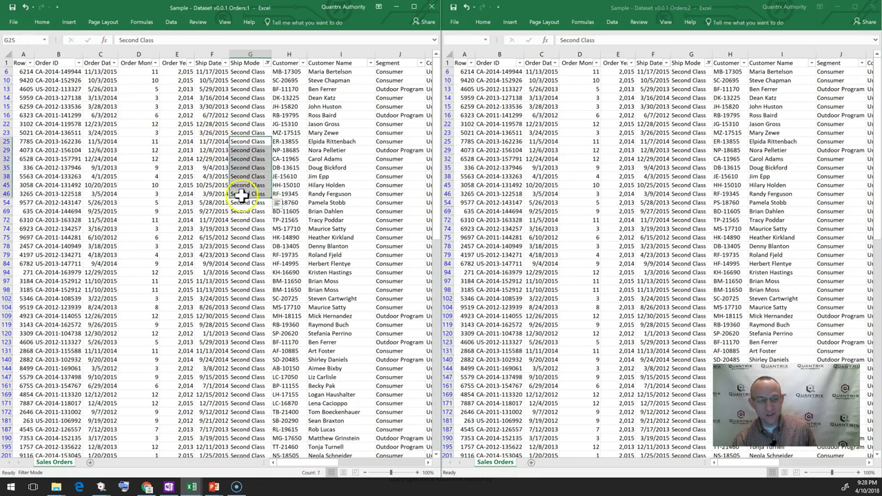
left_click_drag(100, 106, 107, 133)
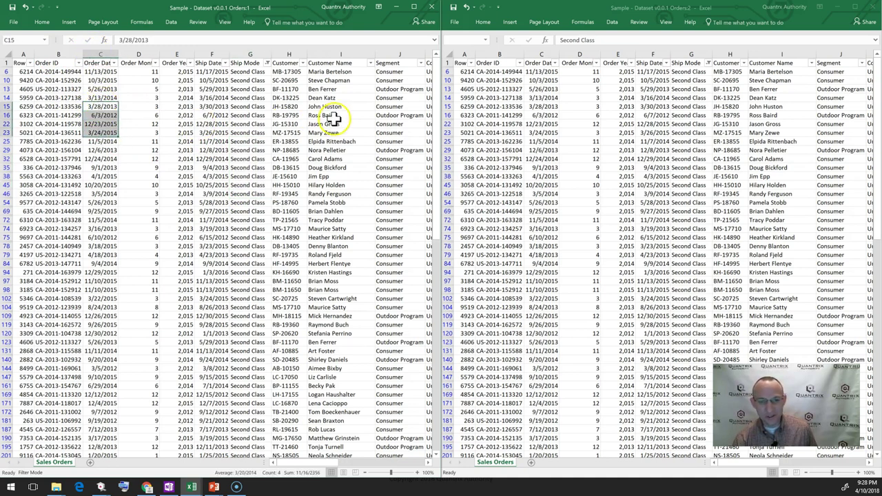
left_click_drag(388, 124, 392, 144)
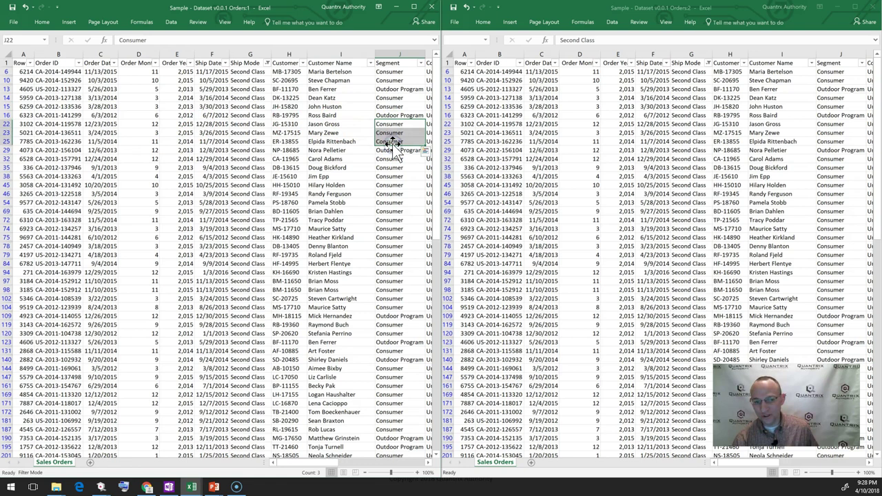
- Give the Order IDs from row 22 down a yellow fill
left_click(58, 124)
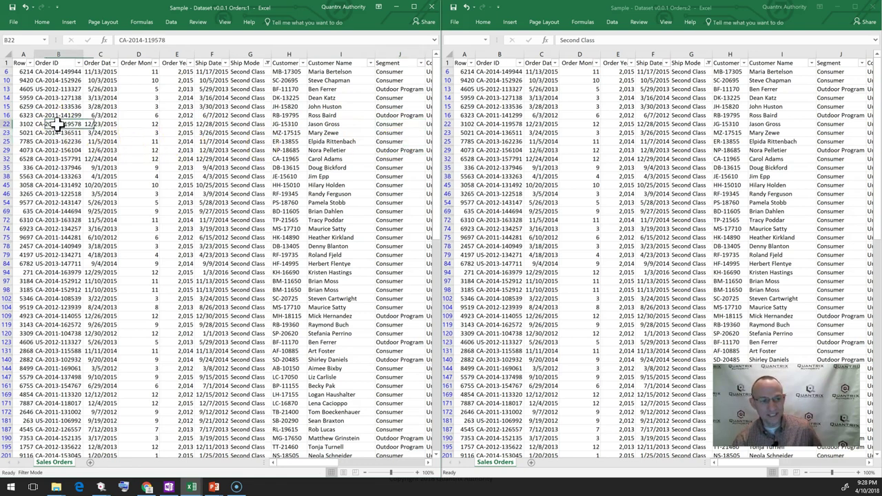
left_click_drag(57, 124, 60, 150)
left_click(43, 23)
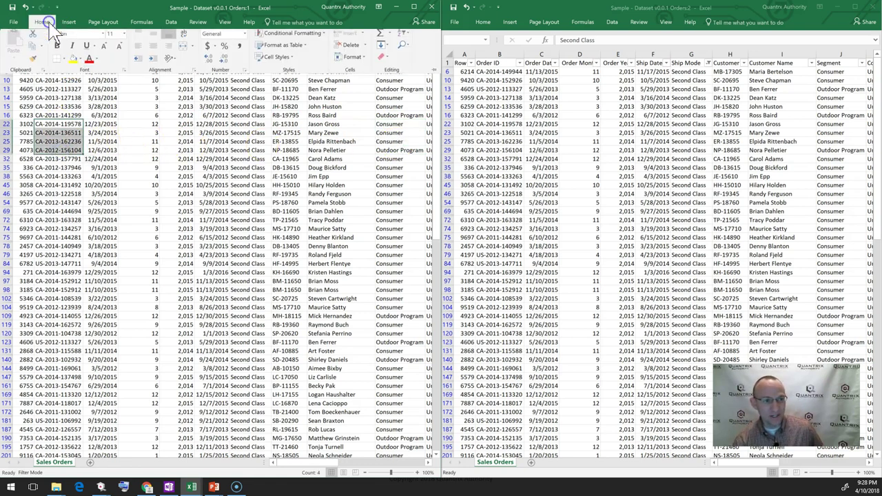
left_click(72, 62)
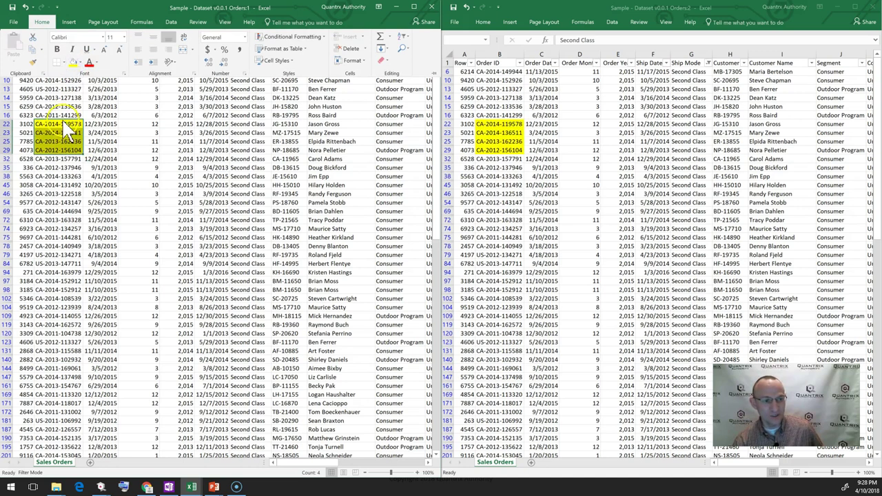
- Select B22:B29 in both windows to compare the yellow highlighting
left_click_drag(68, 124, 72, 155)
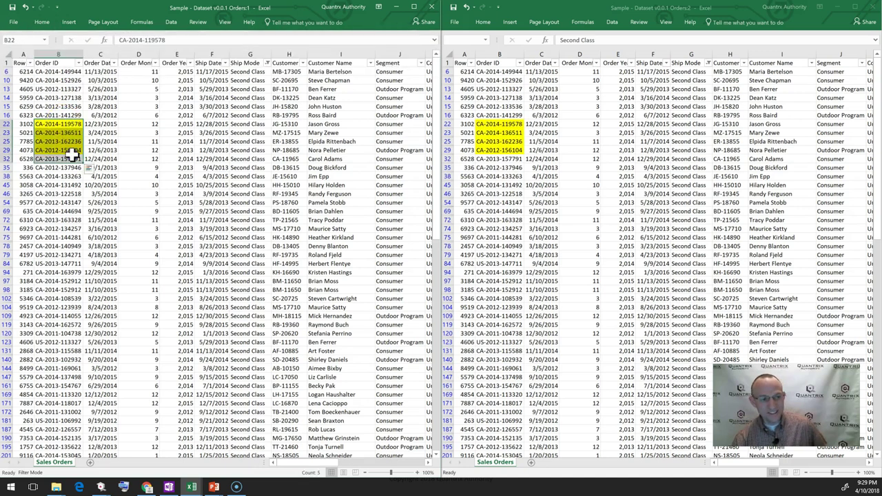
left_click_drag(69, 124, 69, 149)
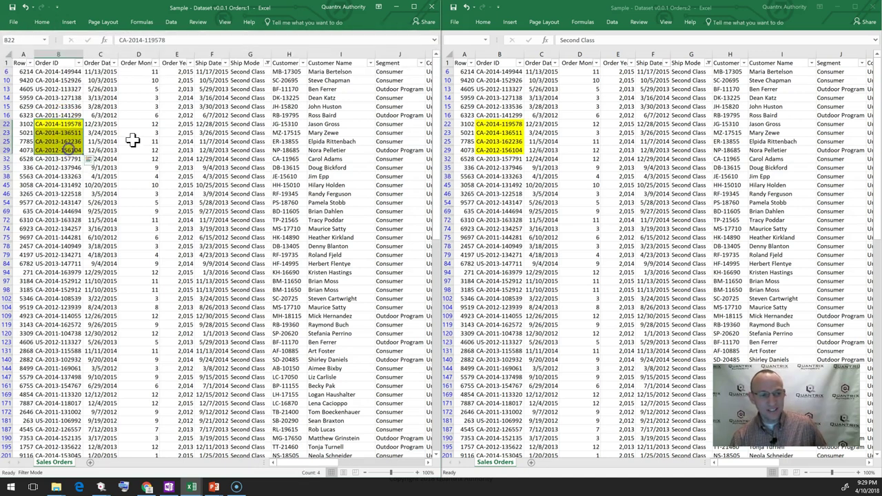
left_click(509, 124)
left_click_drag(509, 124, 514, 152)
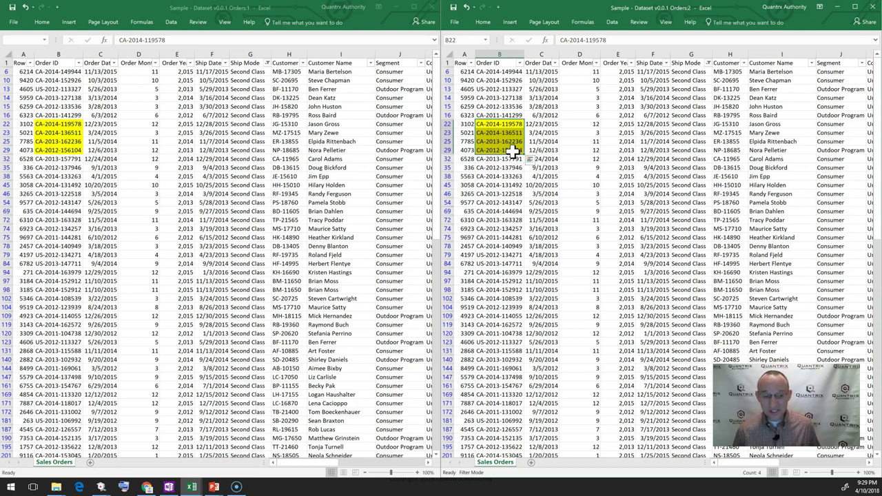
- Hide columns C through I in the left window
left_click(263, 127)
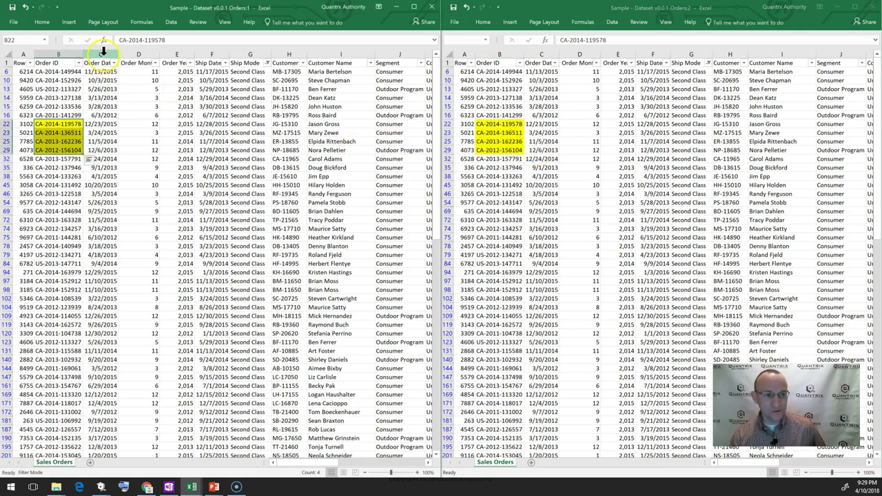
left_click_drag(101, 54, 343, 59)
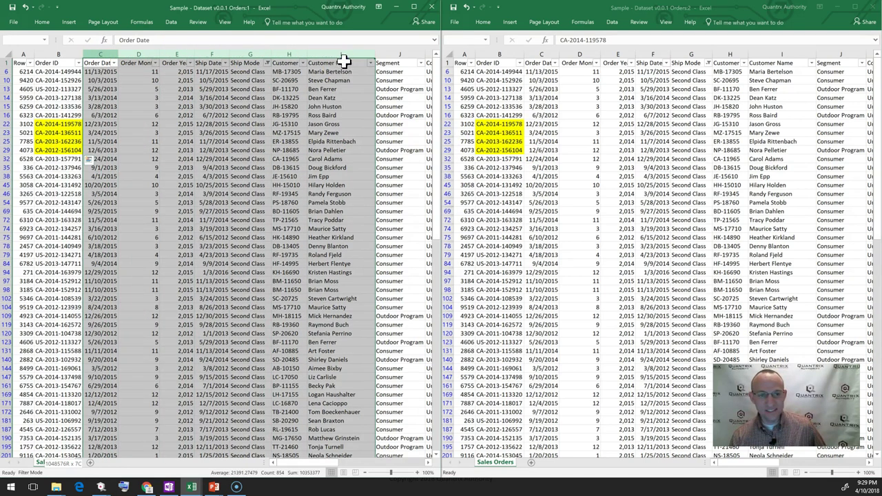
right_click(235, 56)
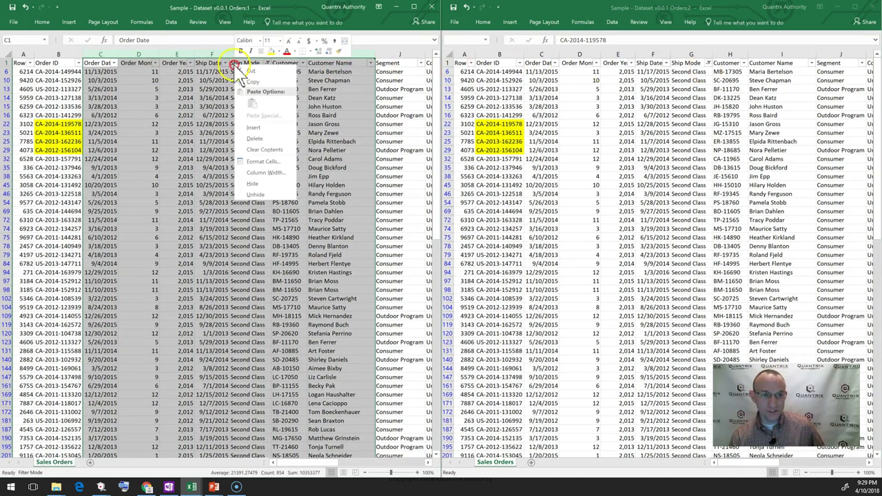
left_click(250, 183)
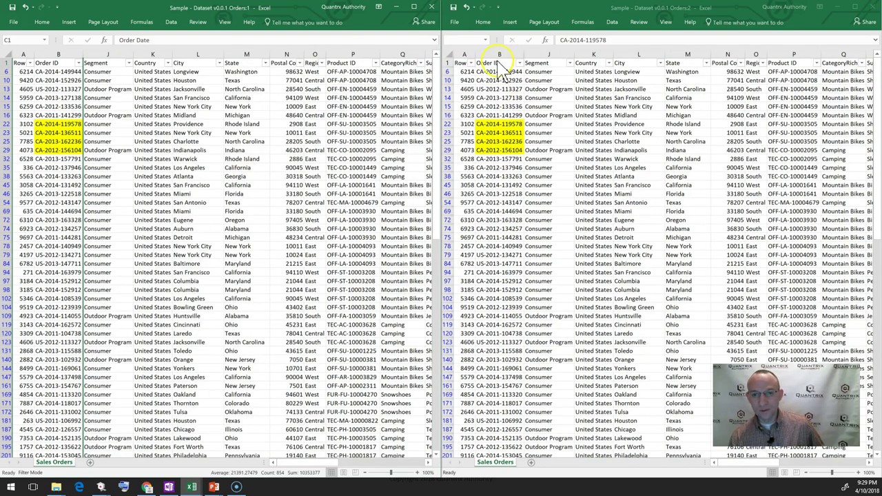
- Check the right window, selecting cells M15 and J15, then return to the left window
left_click_drag(499, 54, 679, 59)
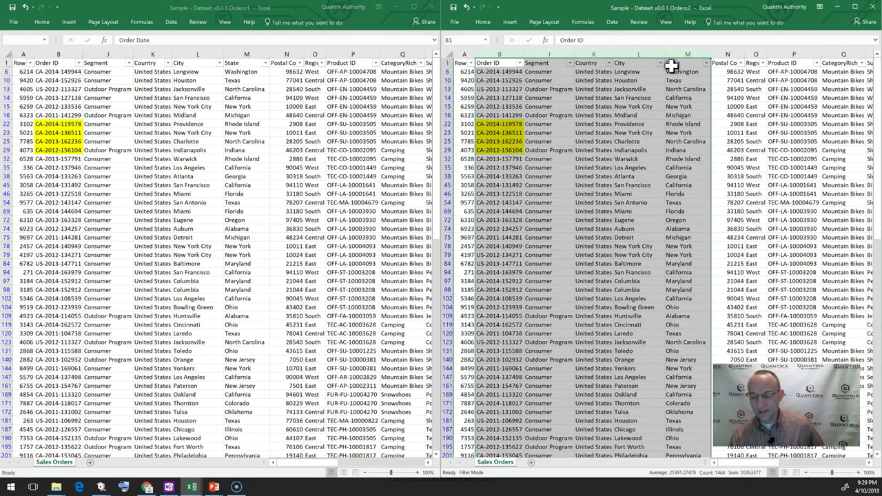
left_click(672, 107)
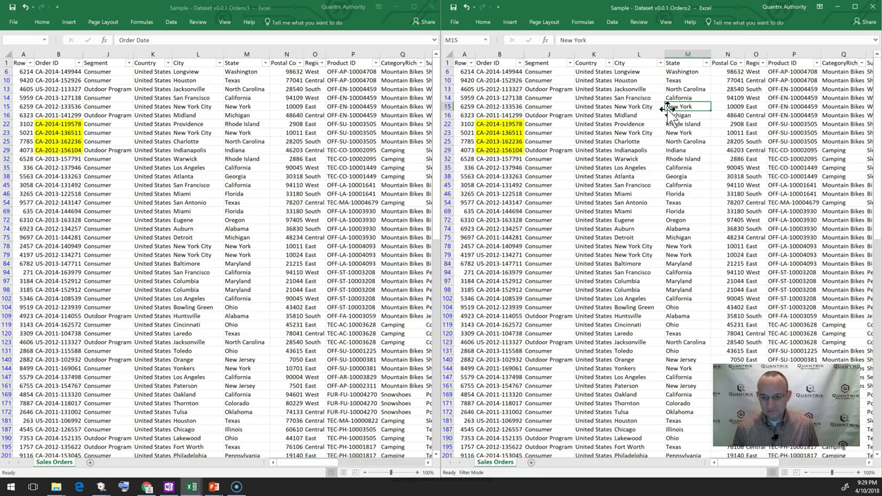
left_click(559, 107)
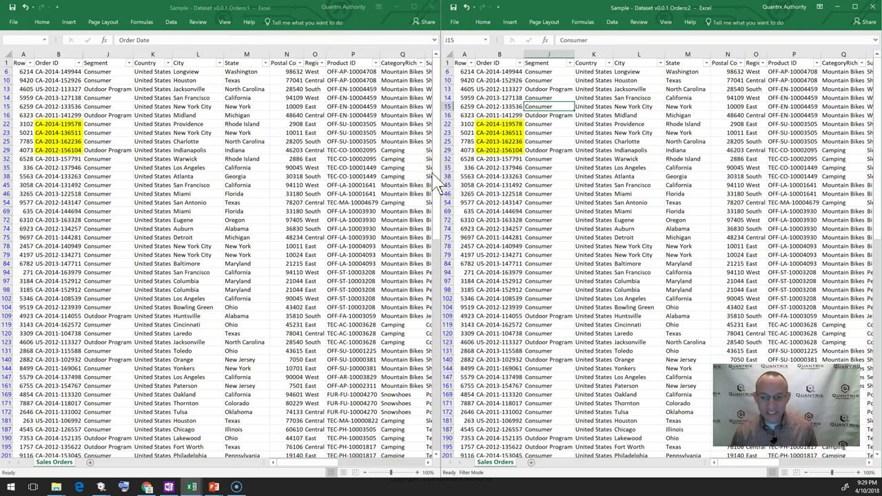
left_click(436, 185)
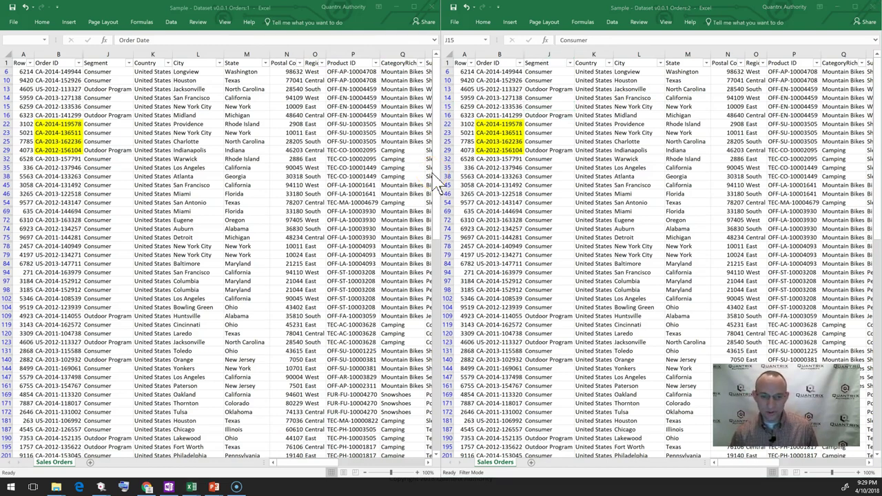
- Switch to Quantrix Modeler and widen Ship Mode so values like Standard Class show fully
key("alt+Tab")
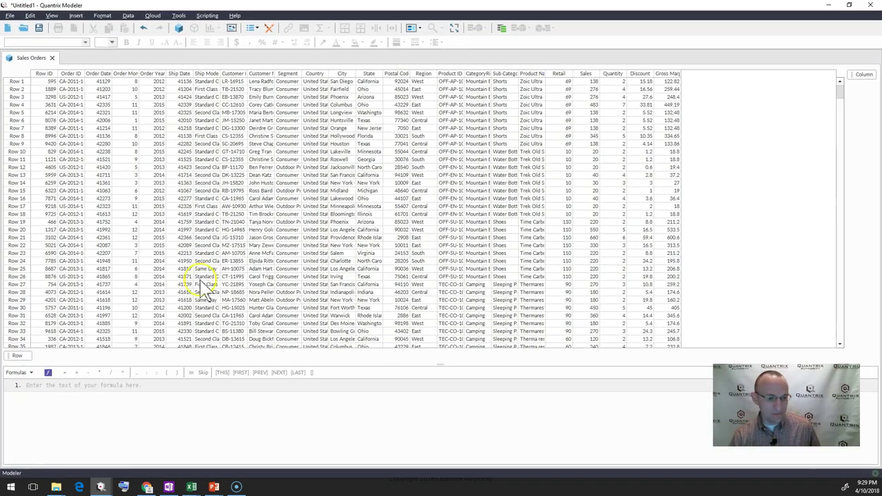
left_click(69, 96)
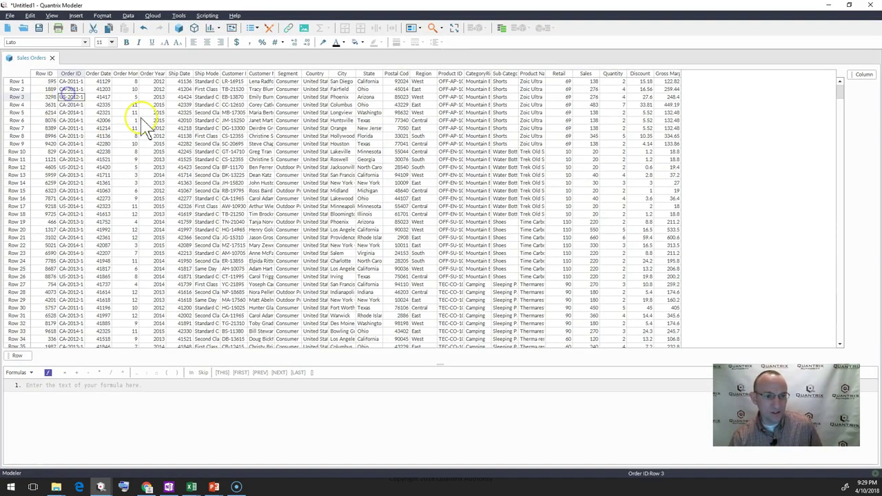
left_click(236, 105)
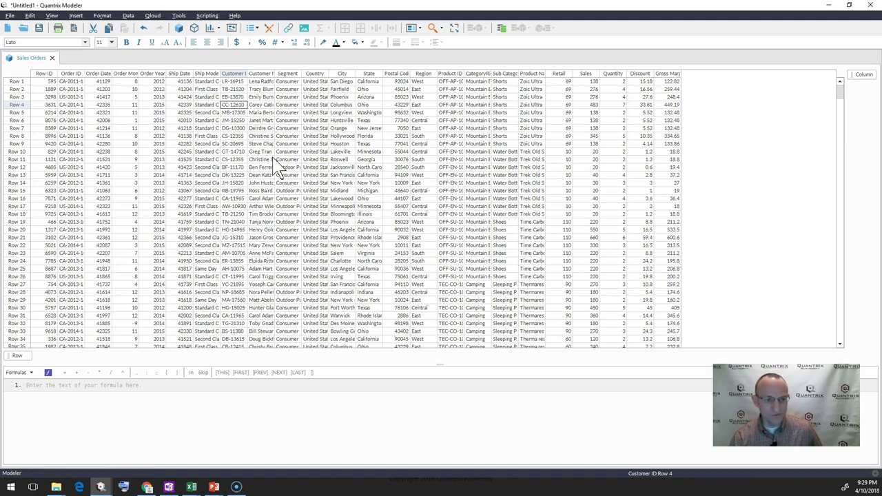
left_click(207, 152)
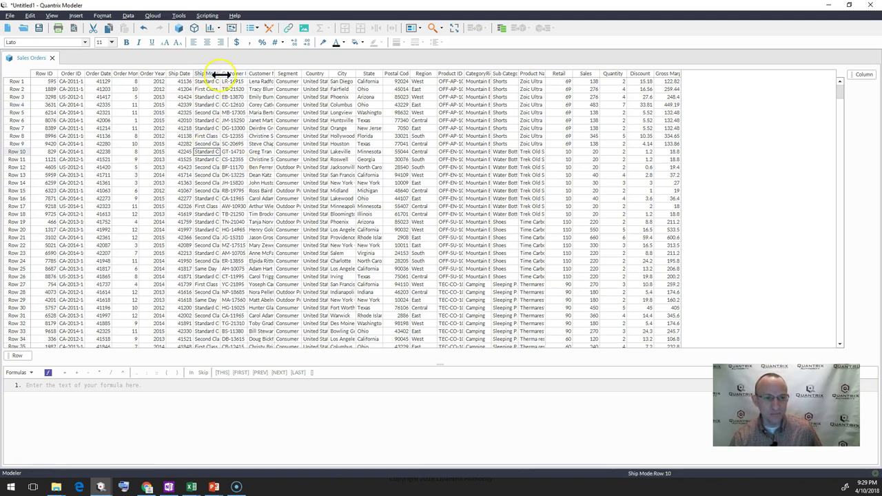
left_click_drag(220, 73, 276, 73)
left_click(329, 137)
- Insert the table view Sales Orders - View1, then return to the Sales Orders tab
left_click(71, 89)
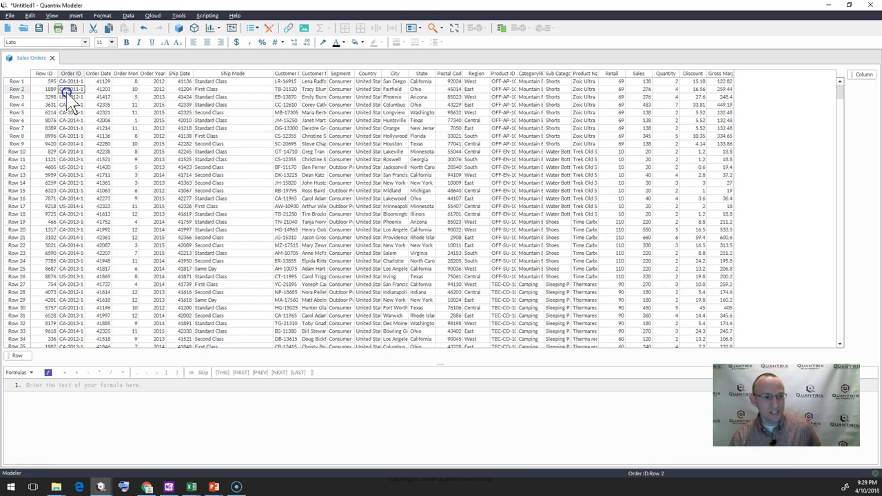
left_click(196, 32)
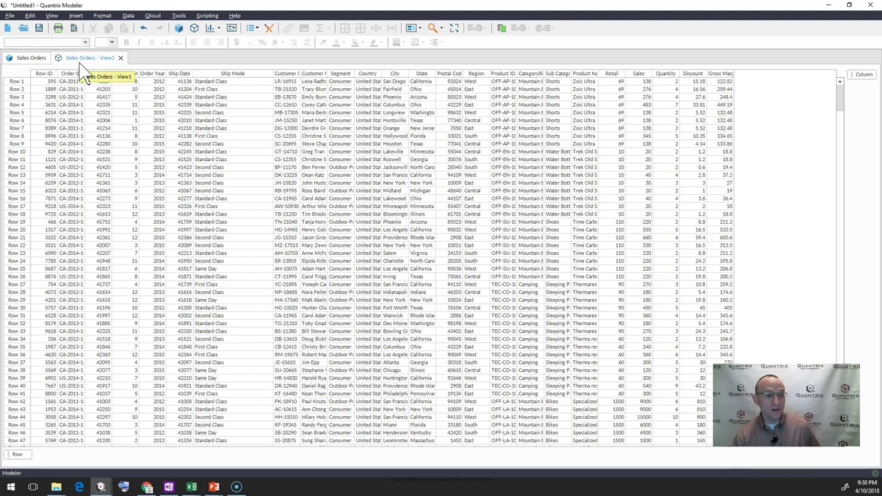
left_click(38, 61)
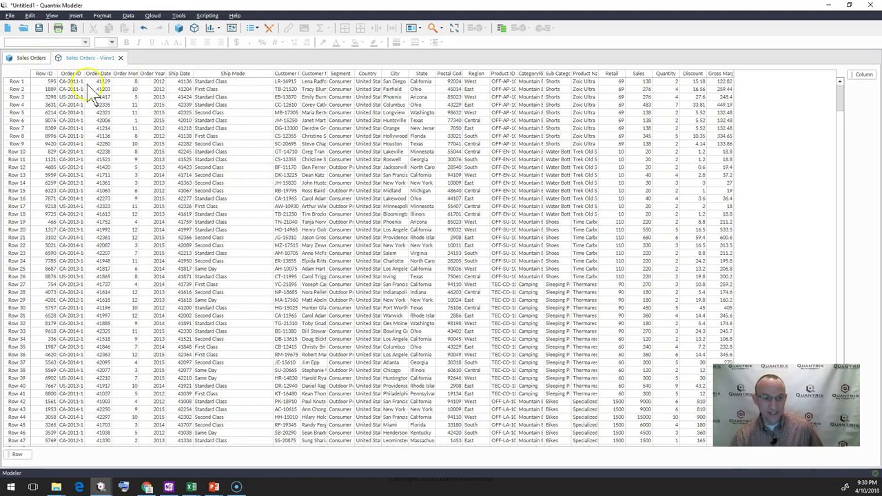
- Dock Sales Orders - View1 to the right of the original view and widen it
left_click(84, 58)
left_click_drag(84, 58, 536, 267)
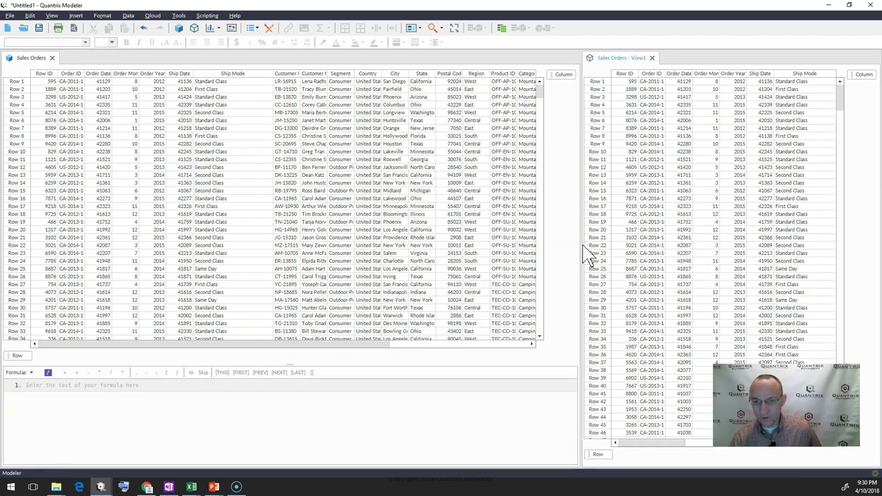
left_click_drag(584, 237, 467, 246)
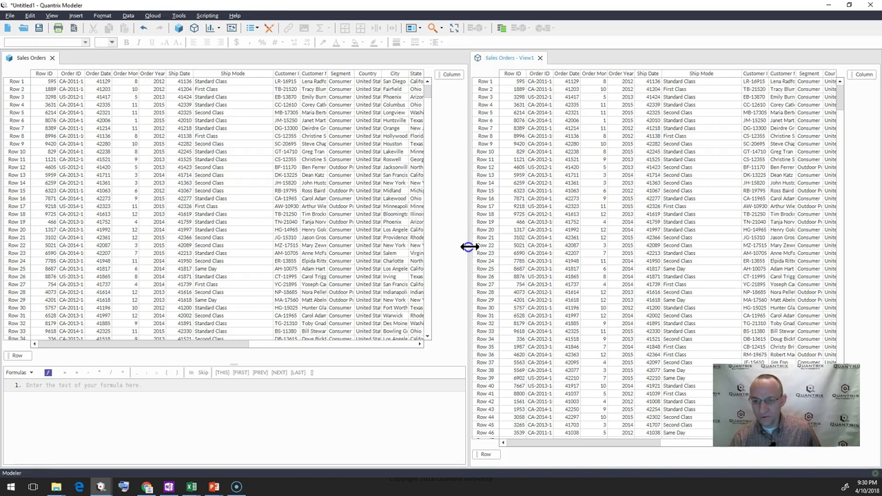
- Filter View1 on the selected First Class value and collapse the Formulas panel
right_click(693, 207)
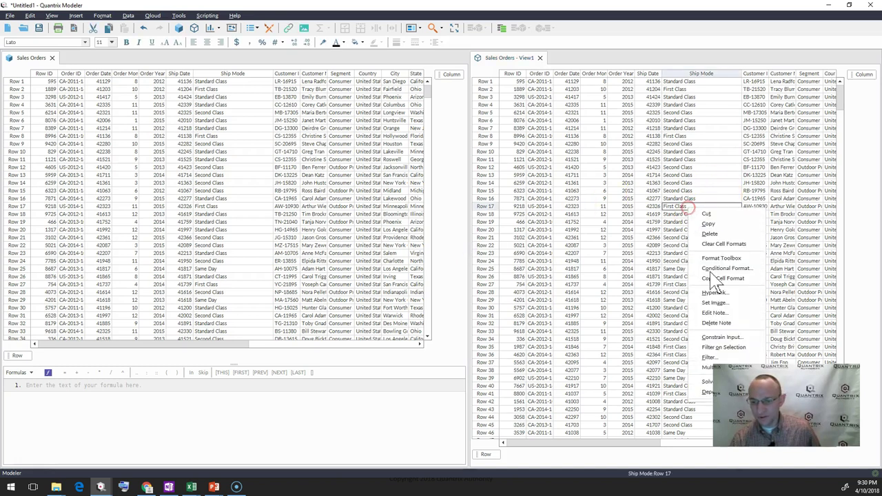
left_click(725, 348)
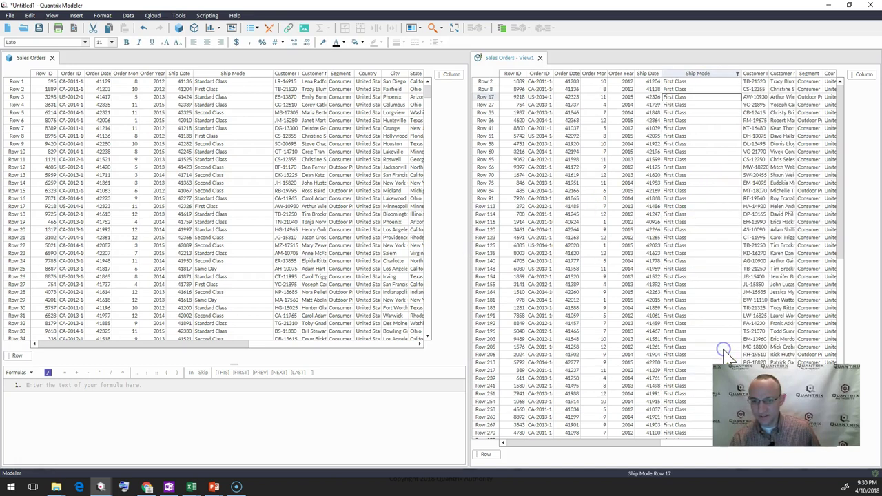
left_click(677, 151)
left_click(250, 151)
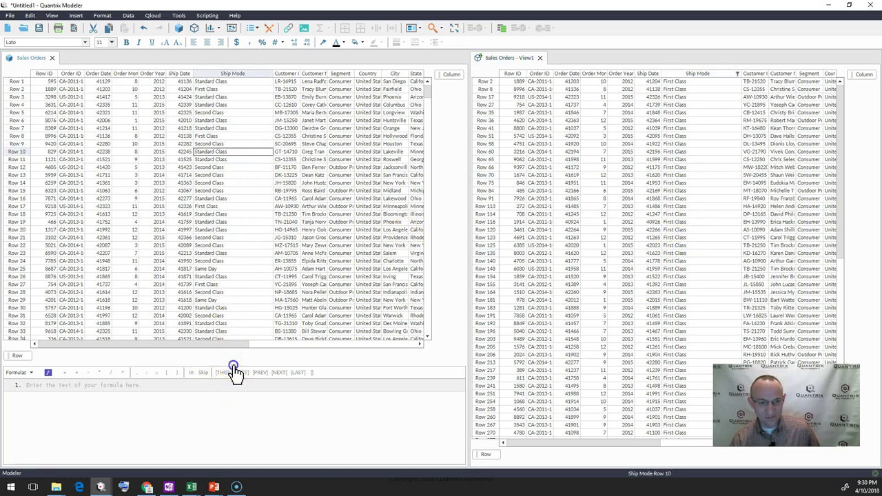
left_click(233, 368)
left_click(231, 262)
left_click(696, 207)
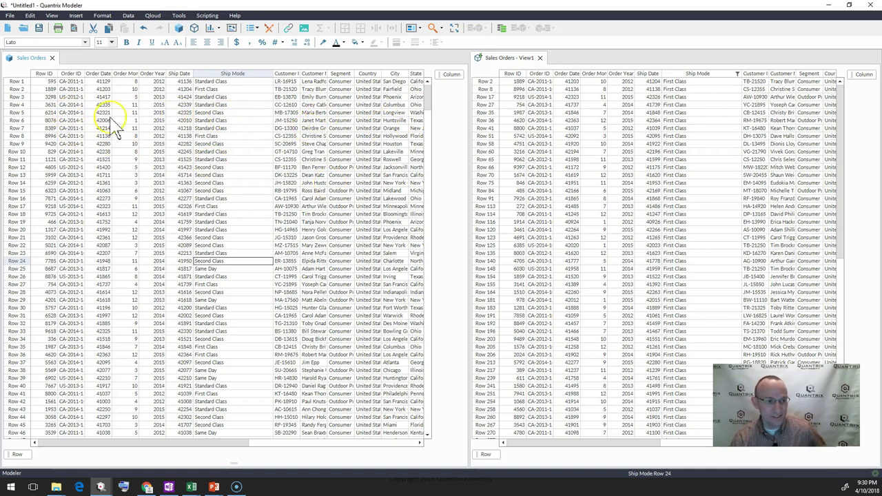
- Fill the Order ID cells from Row 5 in Sales Orders with yellow
left_click_drag(48, 113, 73, 172)
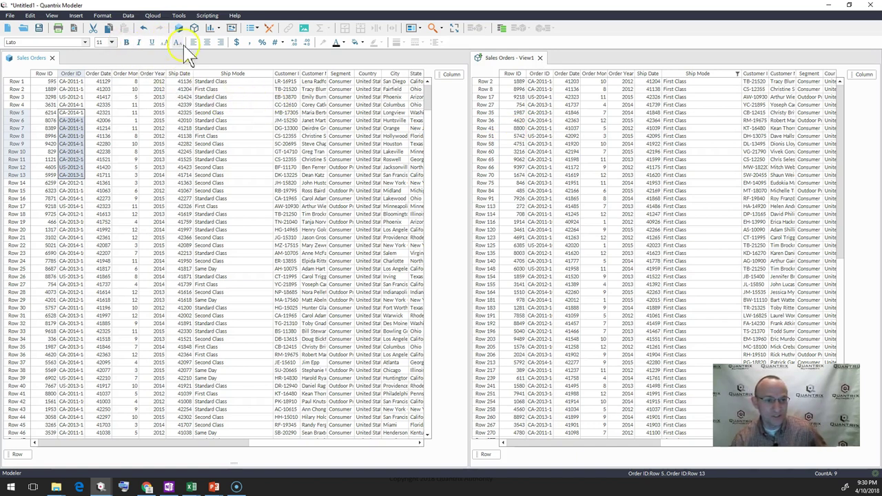
left_click(363, 43)
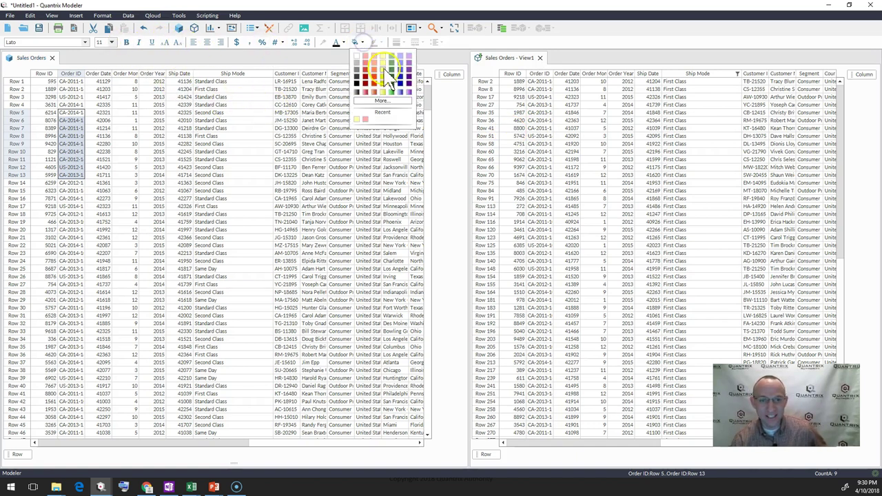
left_click(382, 64)
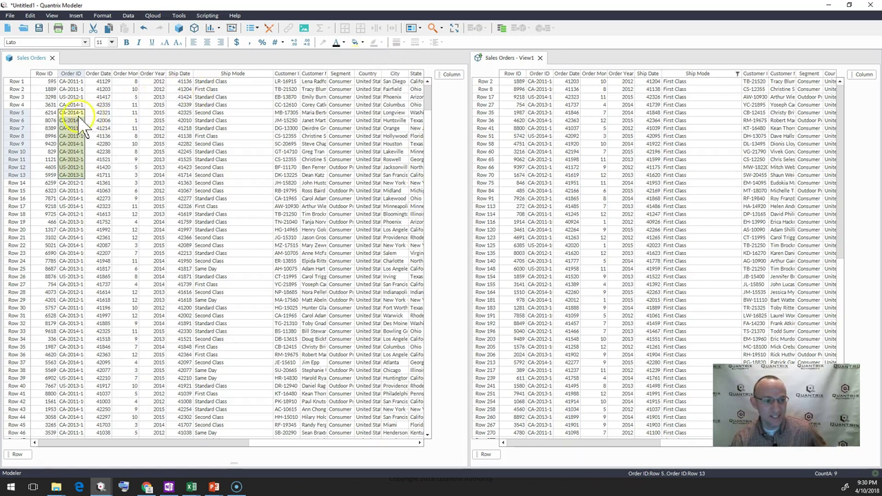
- Compare Order IDs Rows 5–13 in Sales Orders with View1's unhighlighted Order IDs
left_click_drag(72, 112, 74, 176)
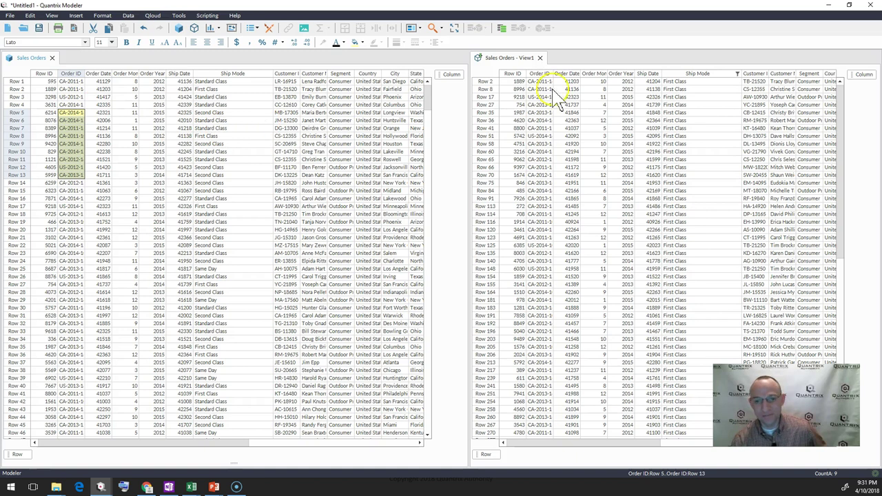
left_click_drag(538, 112, 541, 175)
left_click(67, 130)
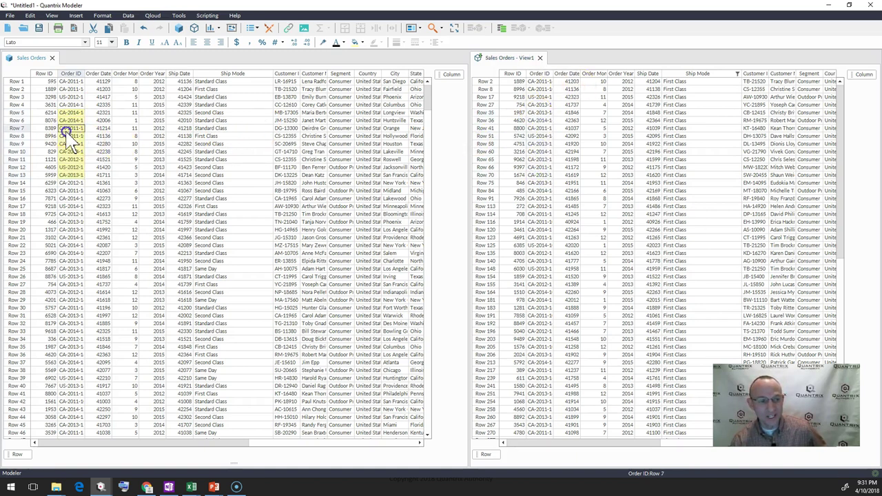
left_click(76, 113)
left_click_drag(76, 113, 78, 177)
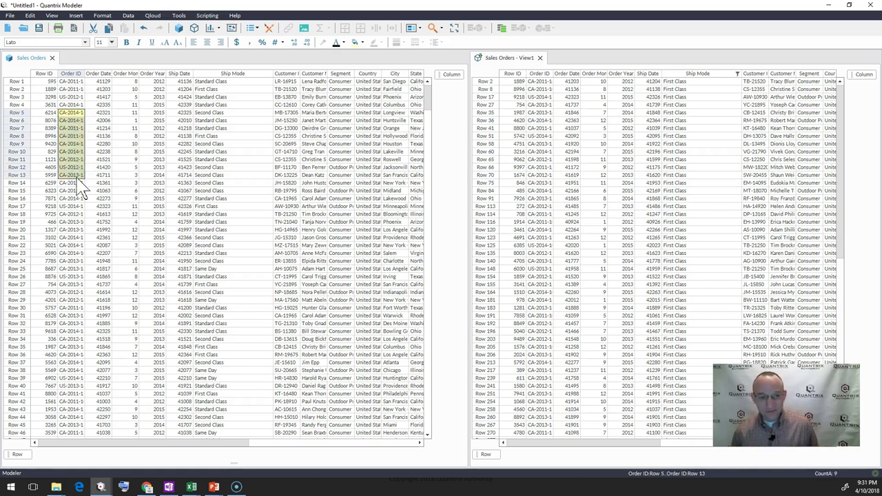
- Clear the Order ID selection and move to the Phoenix city cell
left_click(229, 145)
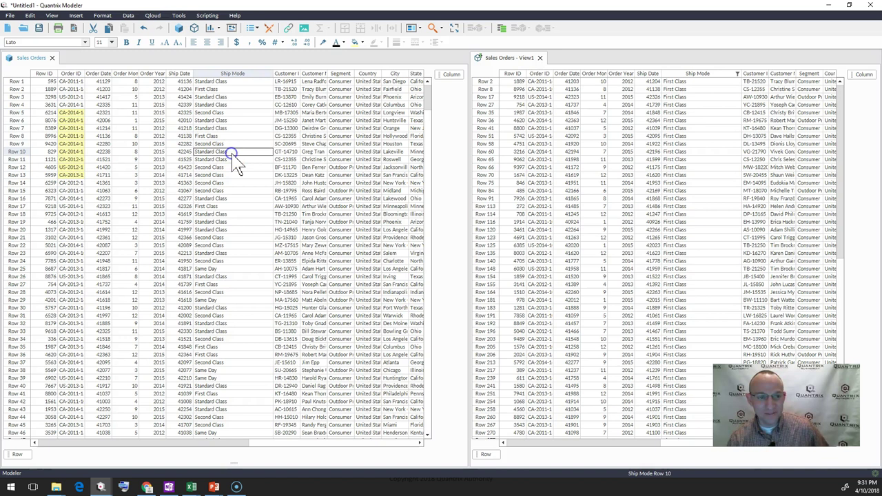
left_click(359, 103)
key("Up")
key("Right")
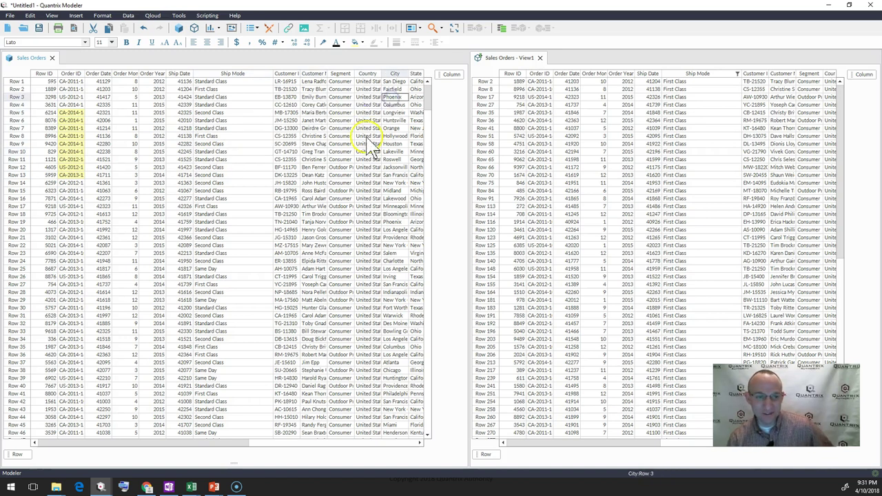
- Collapse the Customer ID column in the Sales Orders matrix, leaving View1's Customer ID visible
left_click(288, 73)
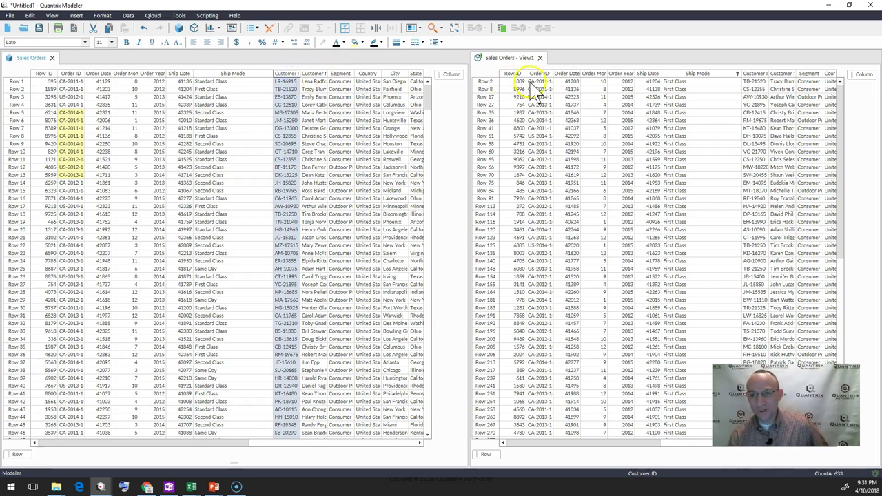
left_click(754, 89)
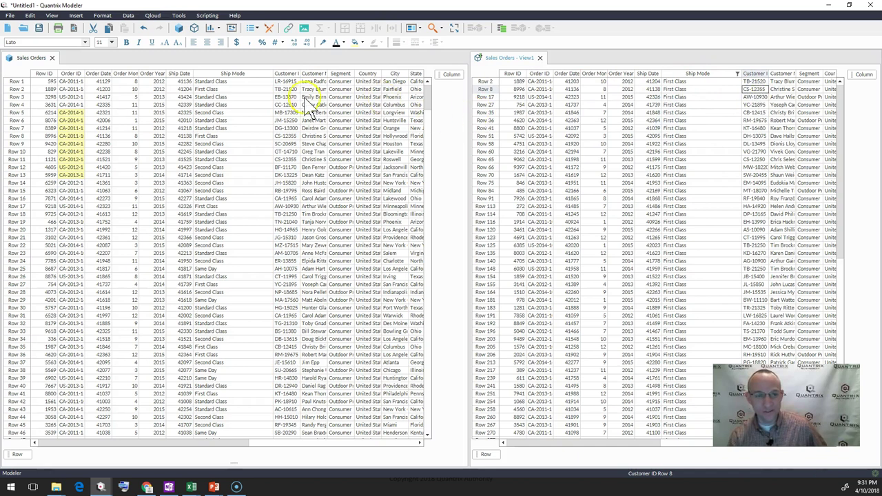
left_click(285, 74)
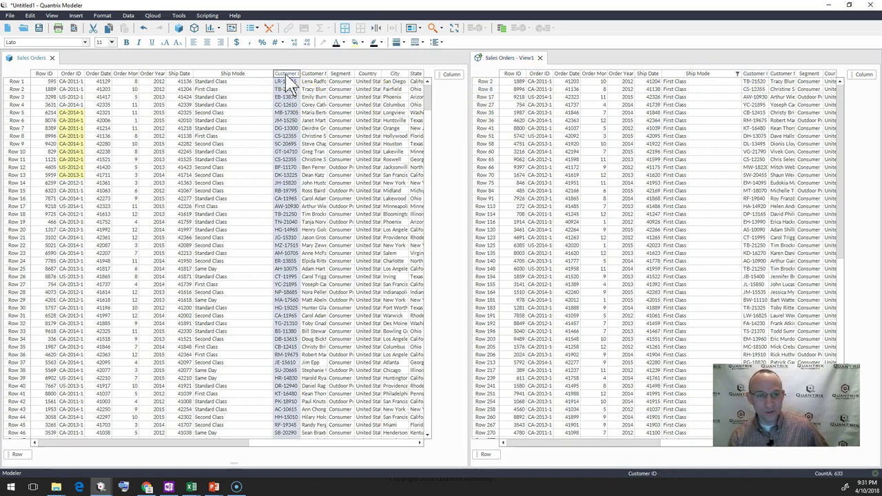
right_click(289, 80)
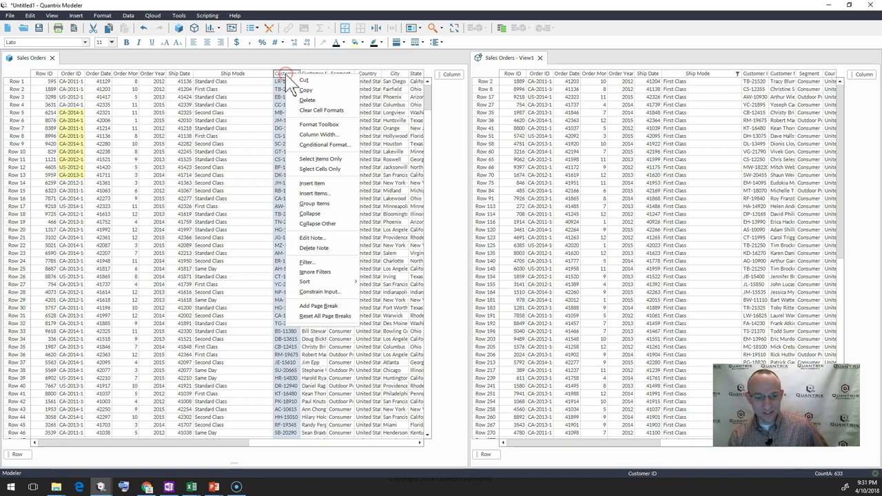
left_click(319, 215)
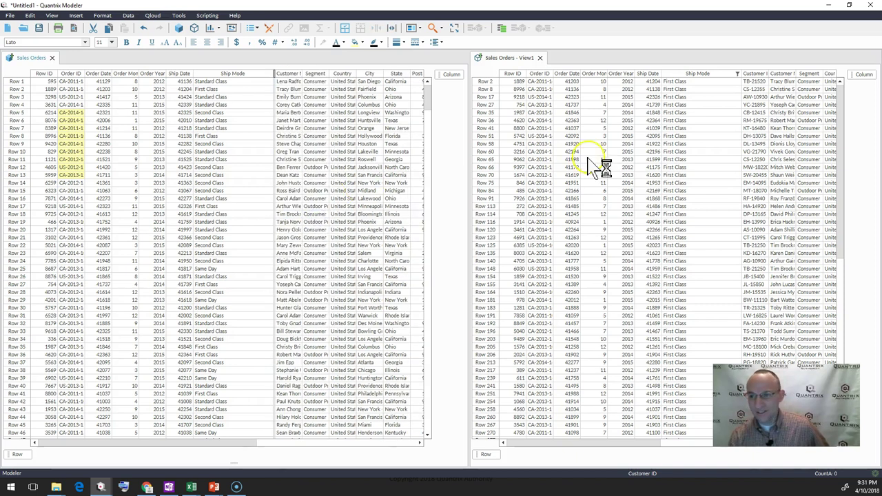
left_click(757, 74)
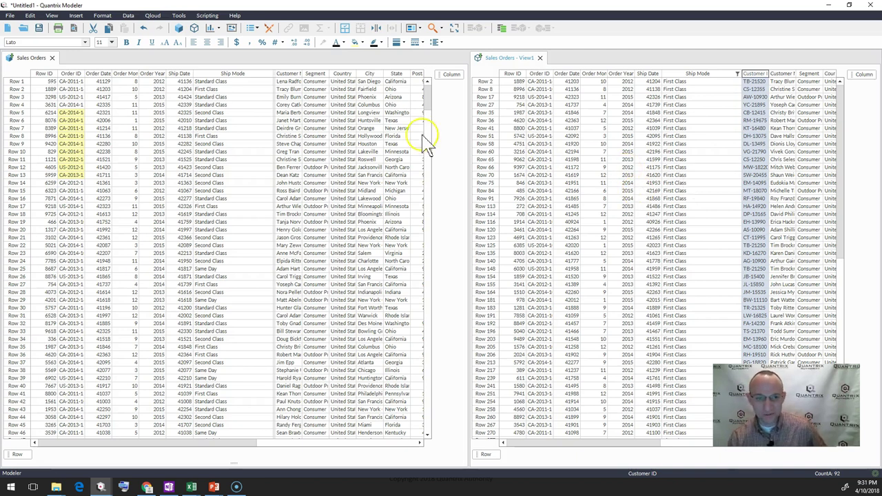
- Create a second table view, Sales Orders - View2, from the active View1
left_click(259, 105)
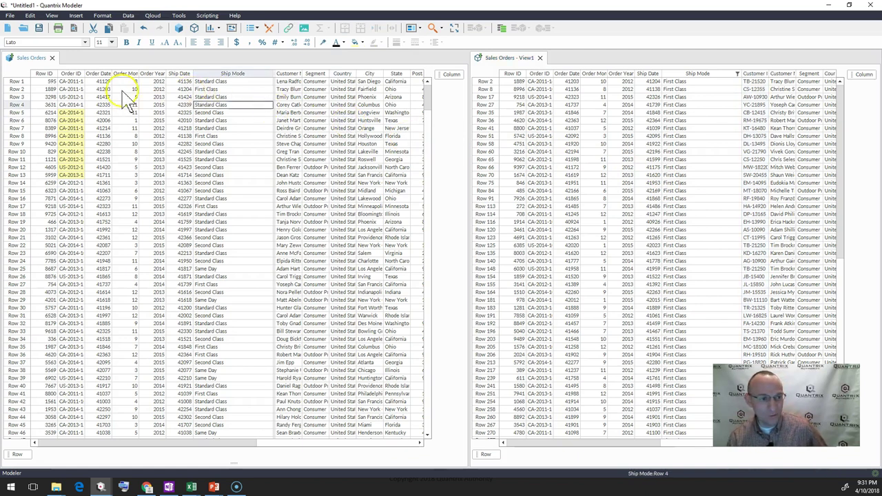
left_click(73, 89)
left_click(180, 89)
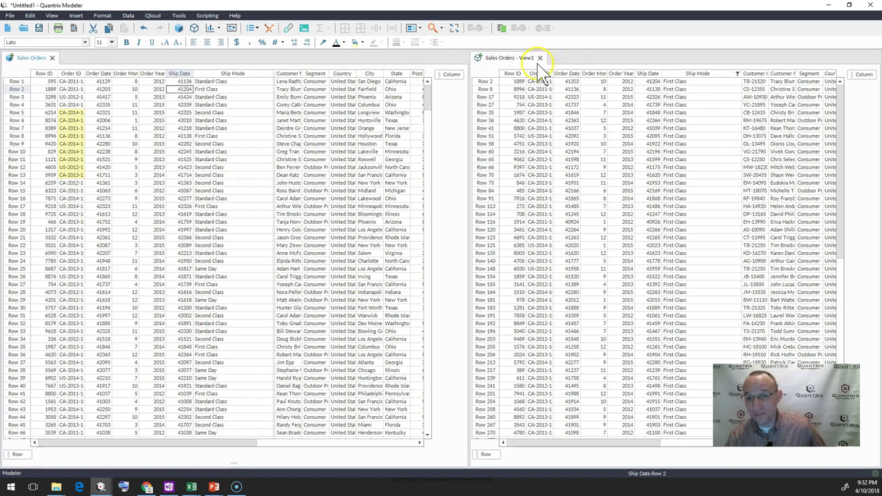
left_click(647, 105)
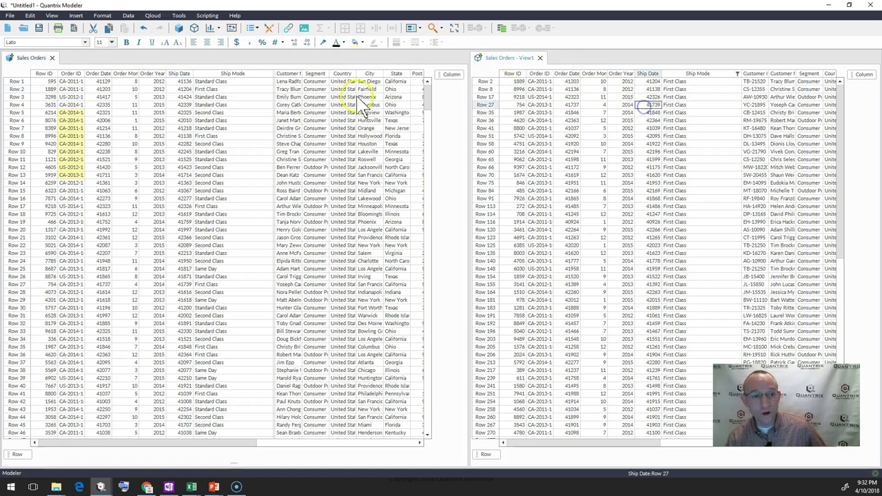
left_click(194, 27)
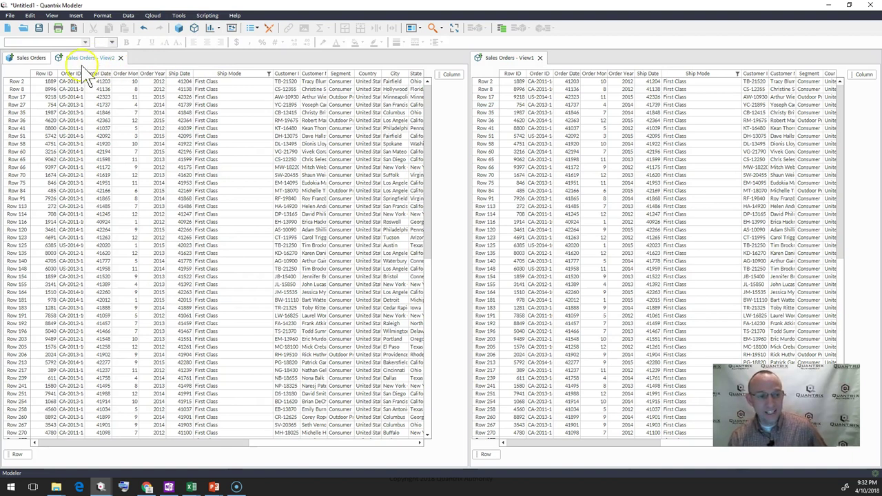
- Check View2's Ship Mode column and Row 17 cells, which still show only First Class orders
left_click(265, 112)
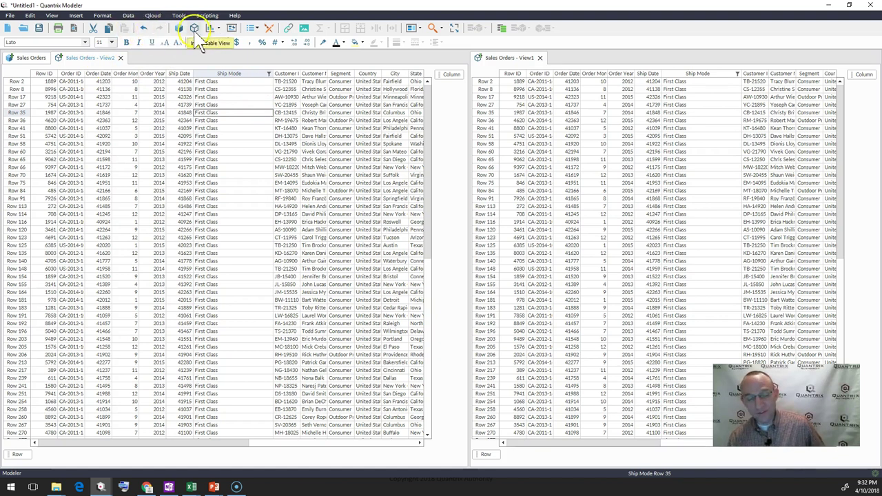
left_click(237, 97)
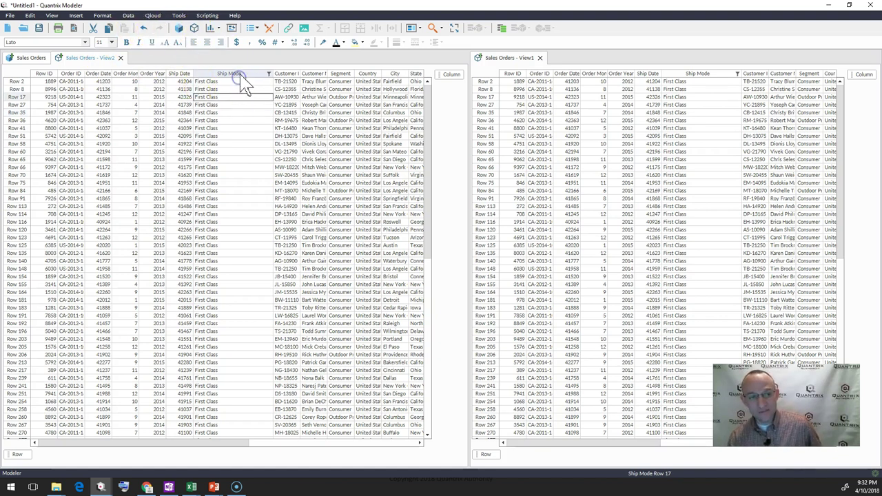
left_click(238, 75)
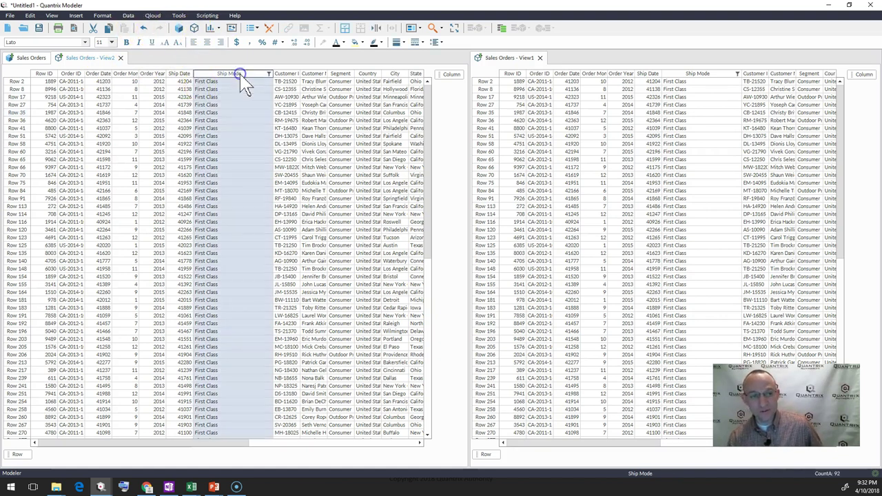
left_click(648, 97)
left_click(286, 97)
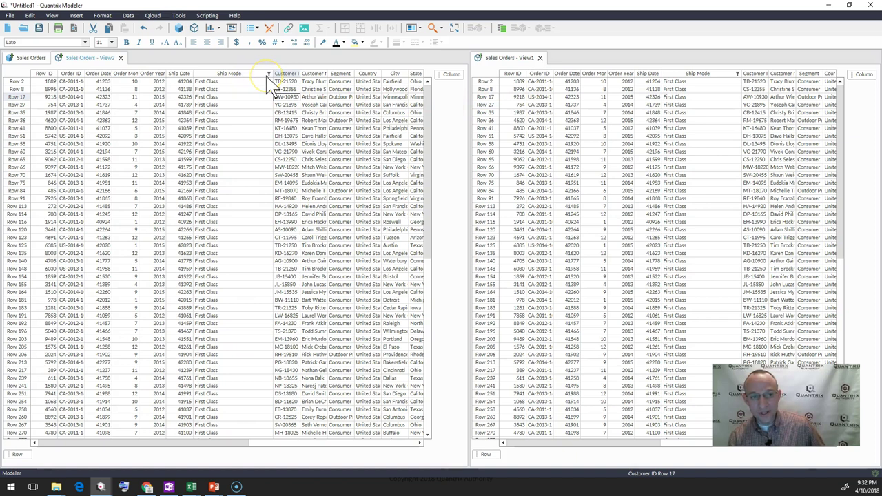
- Remove the First Class filter from View2's Ship Mode column
left_click(265, 74)
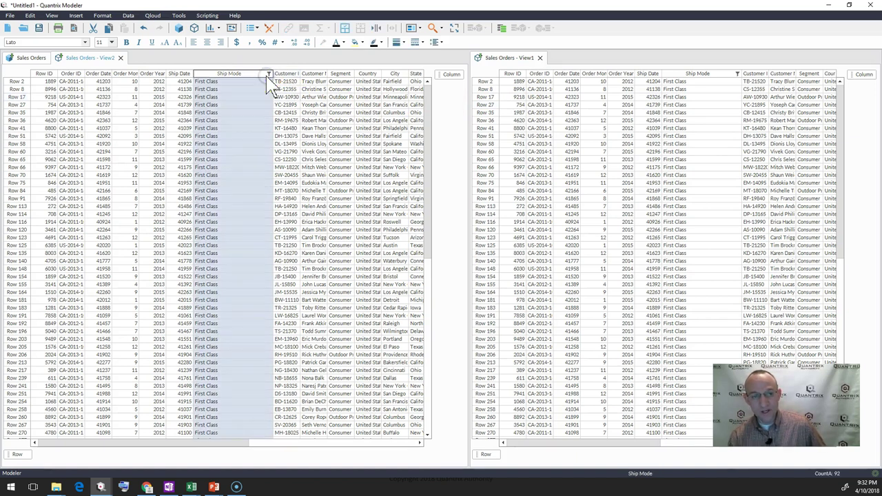
right_click(273, 76)
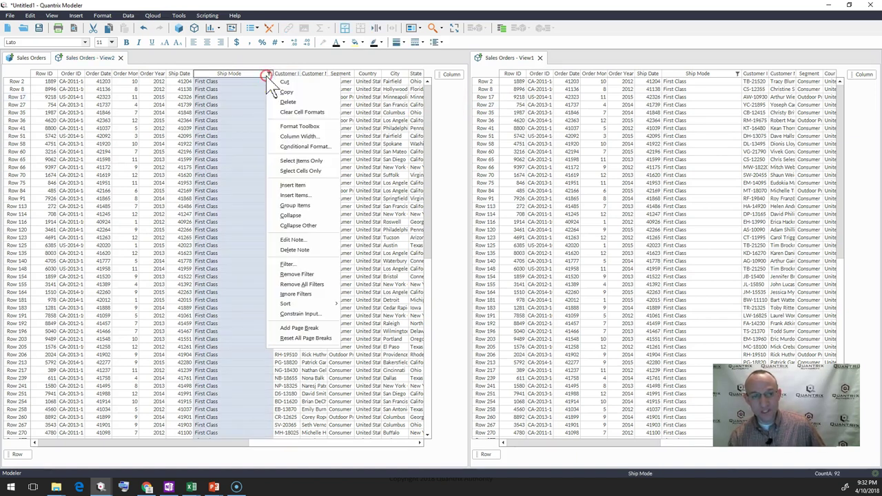
left_click(305, 275)
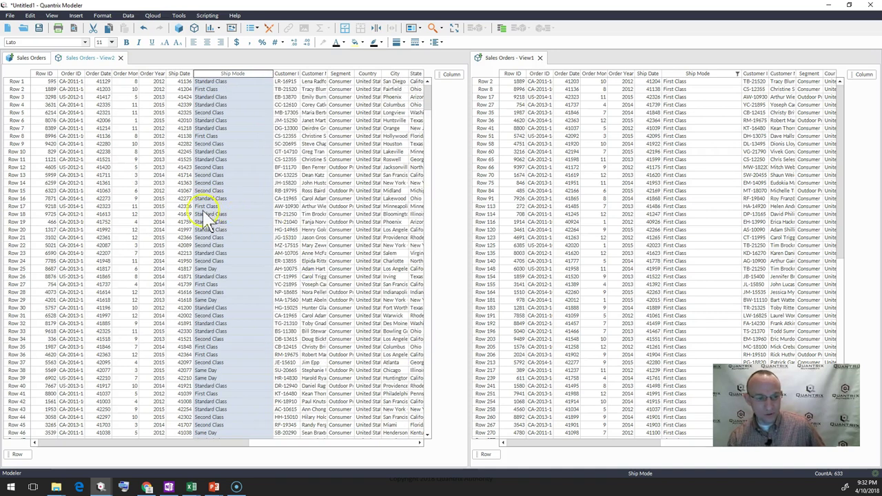
- Filter View2 to Standard Class orders (385 records), confirming View1 still shows First Class
left_click(213, 199)
right_click(225, 199)
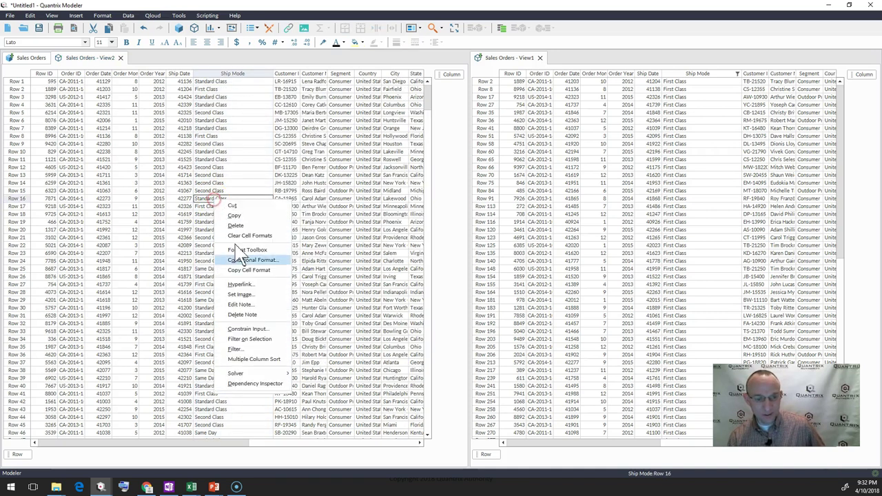
left_click(256, 344)
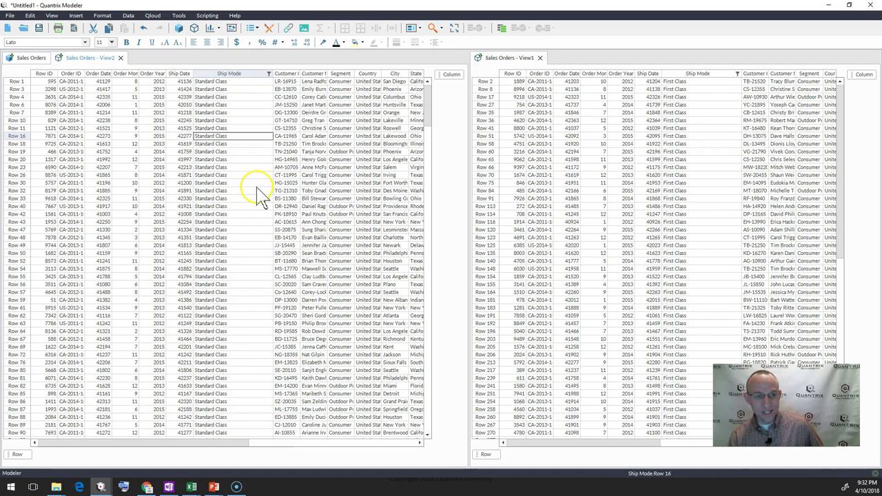
left_click(236, 186)
left_click(229, 73)
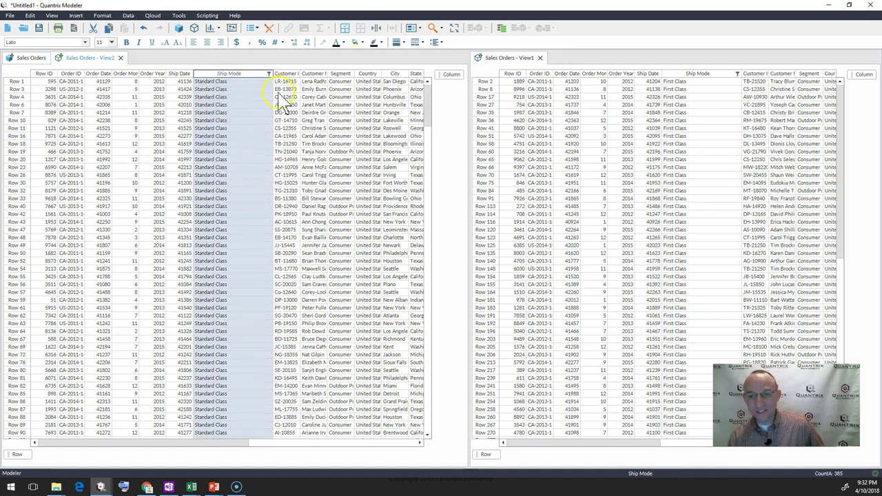
left_click(714, 103)
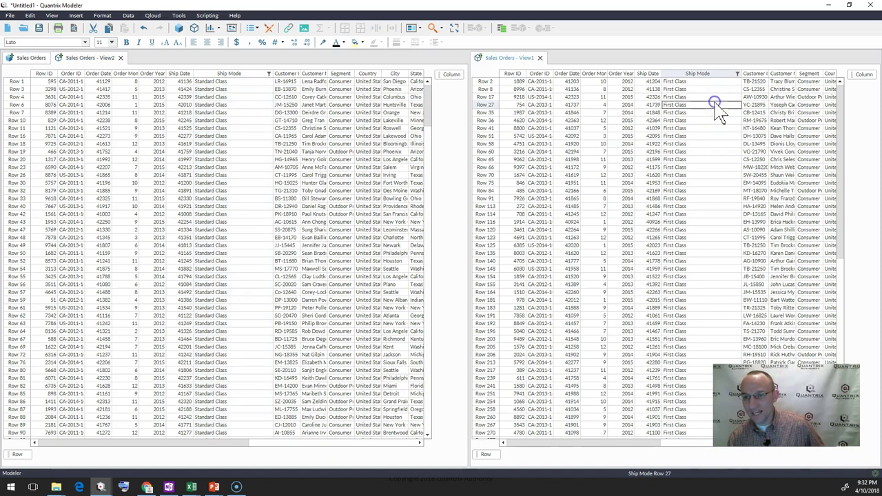
left_click(707, 151)
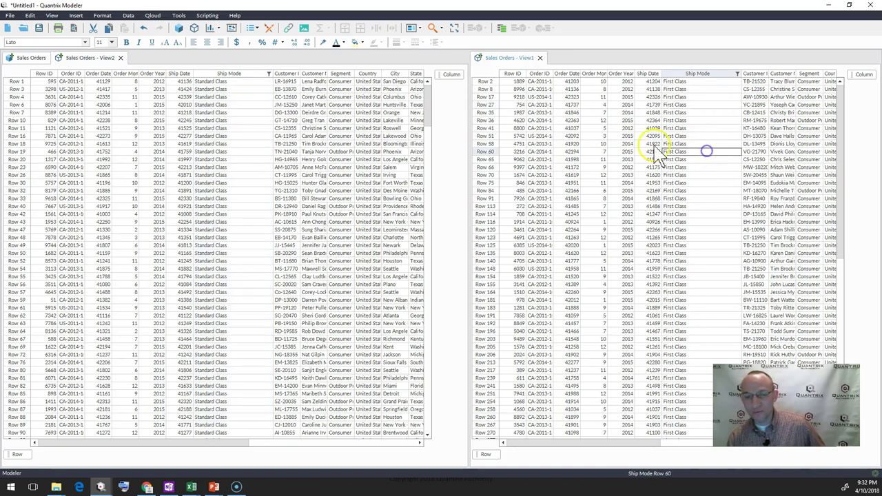
- Filter the Sales Orders matrix to Second Class orders, then bring View2 back to front
left_click(27, 58)
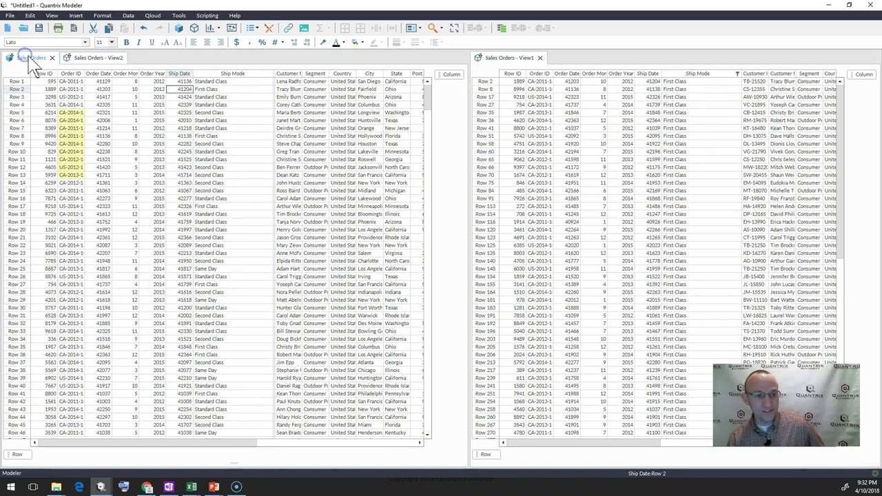
right_click(219, 184)
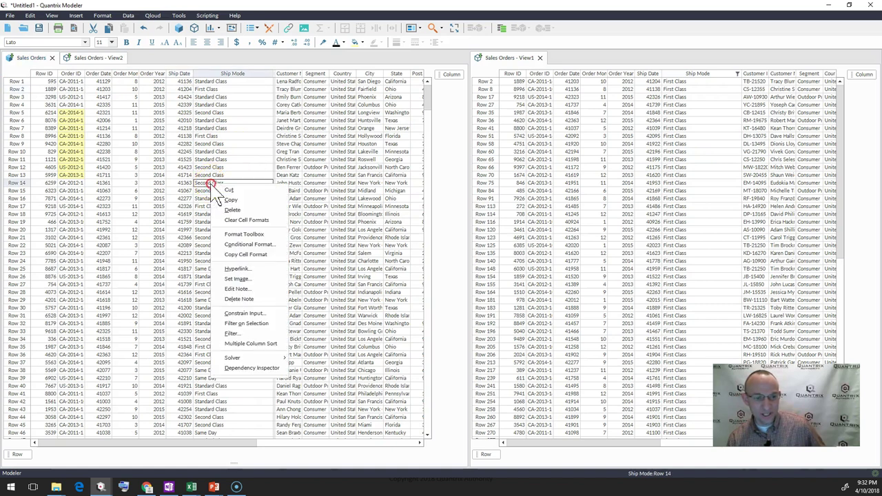
left_click(249, 325)
left_click(219, 175)
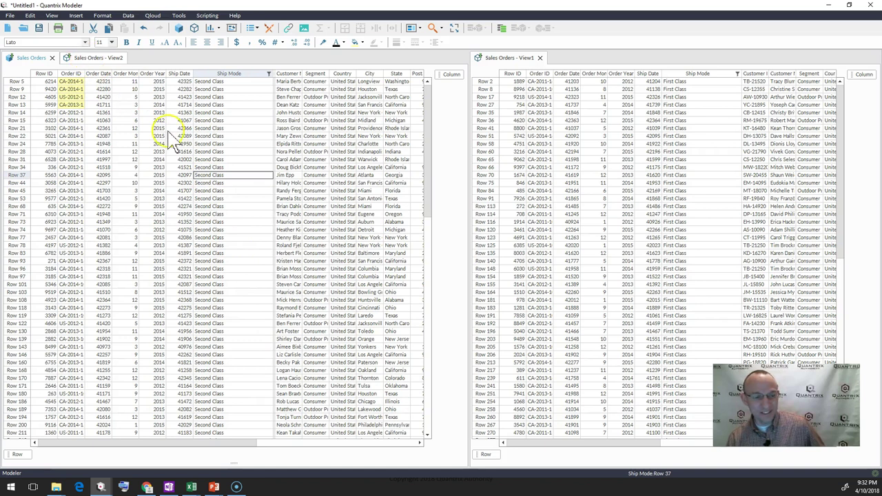
left_click(219, 159)
left_click(89, 59)
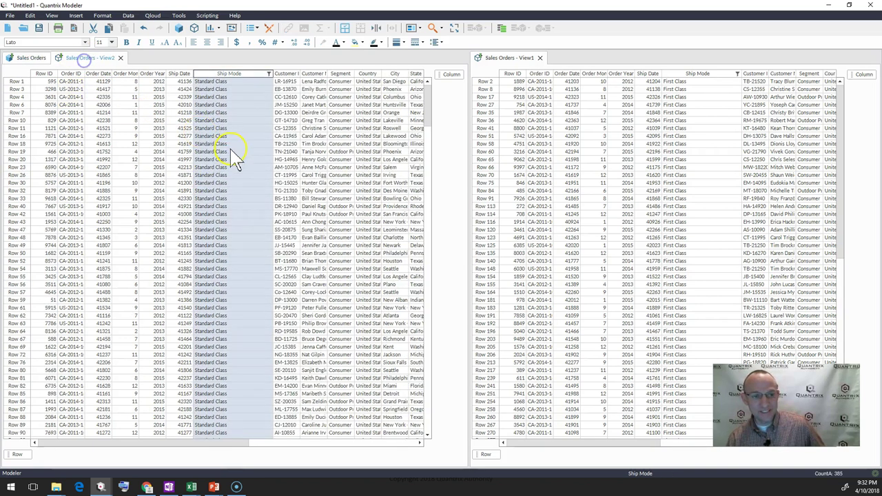
left_click(236, 151)
left_click(677, 152)
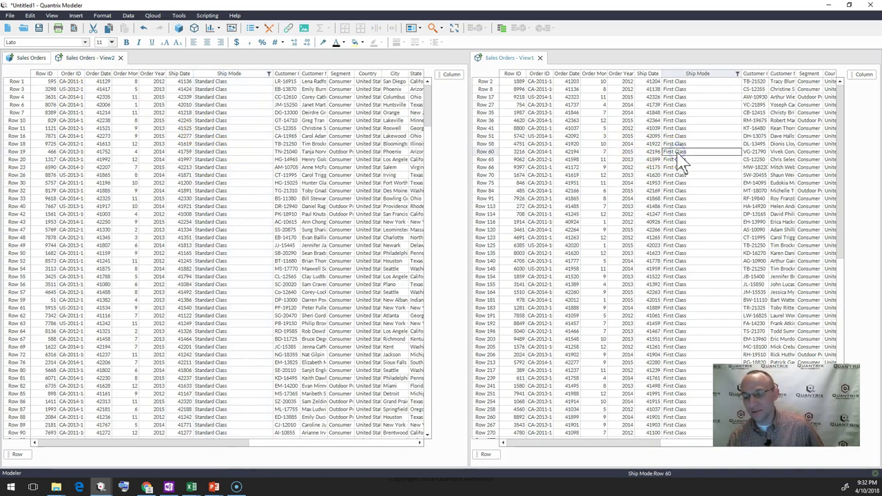